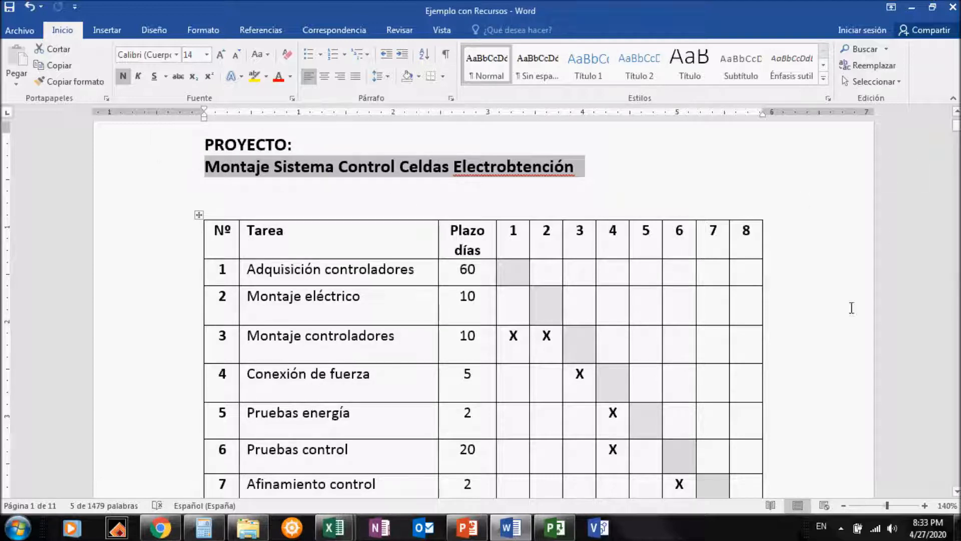
Review the project's task table and the Jornada work schedule lines in the Word document.
{"action": "left_click", "coordinate": [956, 492]}
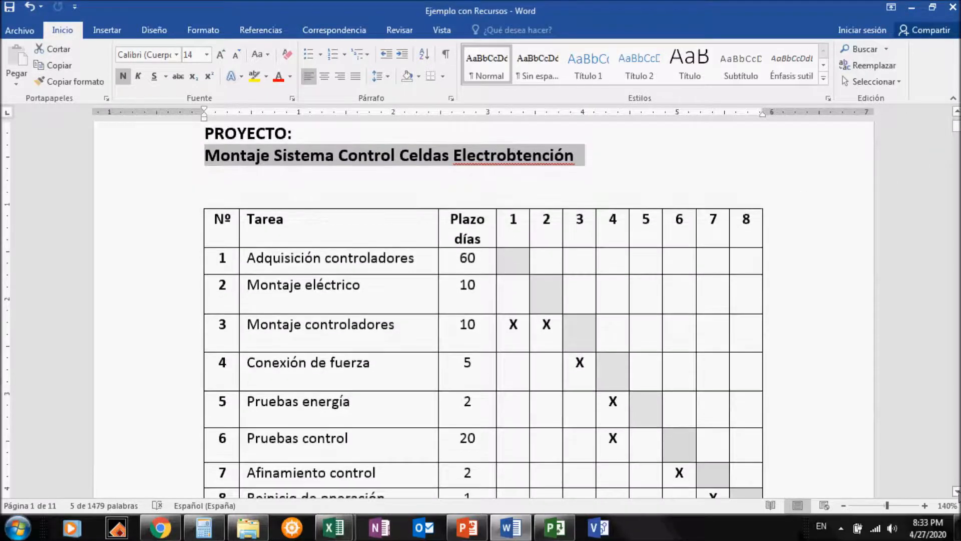
{"action": "left_click", "coordinate": [956, 492]}
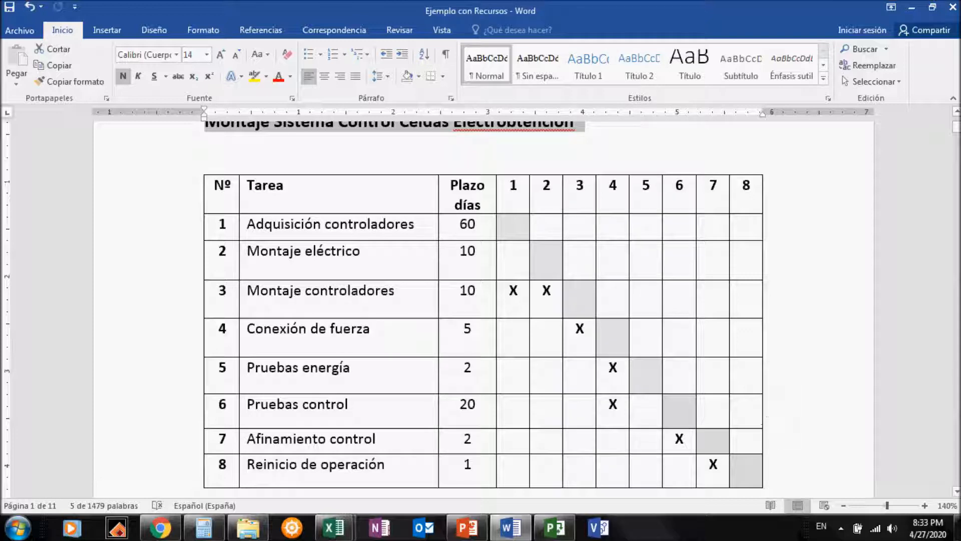
{"action": "left_click", "coordinate": [955, 420]}
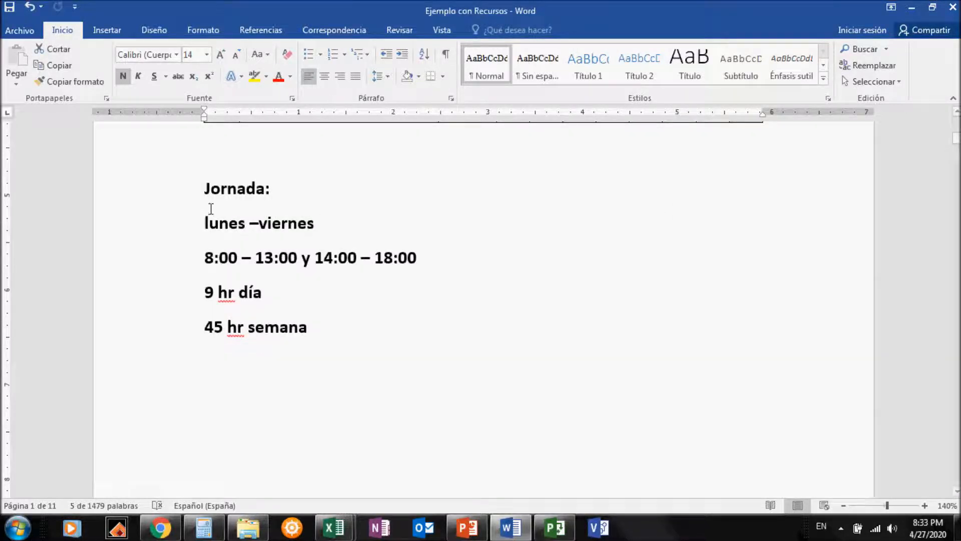
{"action": "left_click", "coordinate": [187, 205]}
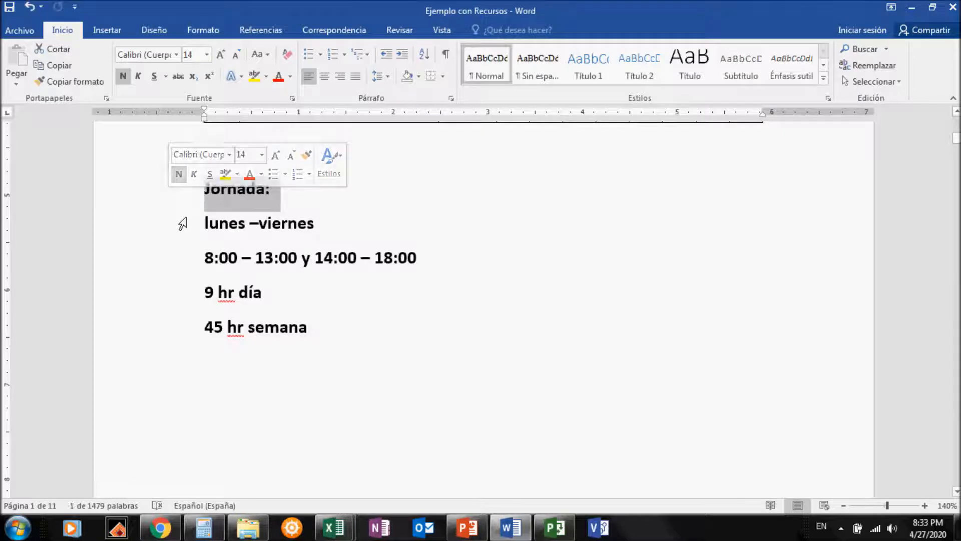
{"action": "left_click", "coordinate": [182, 221]}
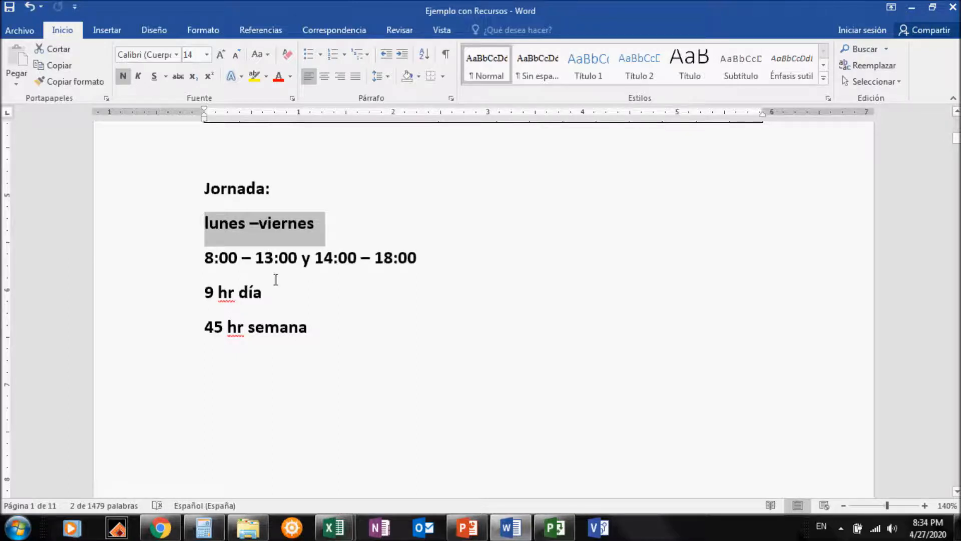
{"action": "left_click", "coordinate": [181, 297]}
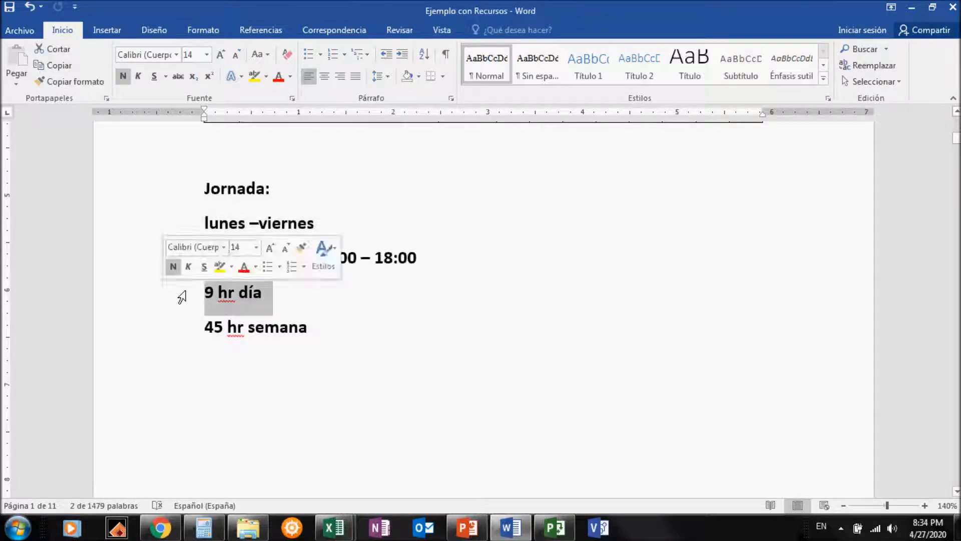
{"action": "left_click", "coordinate": [177, 327]}
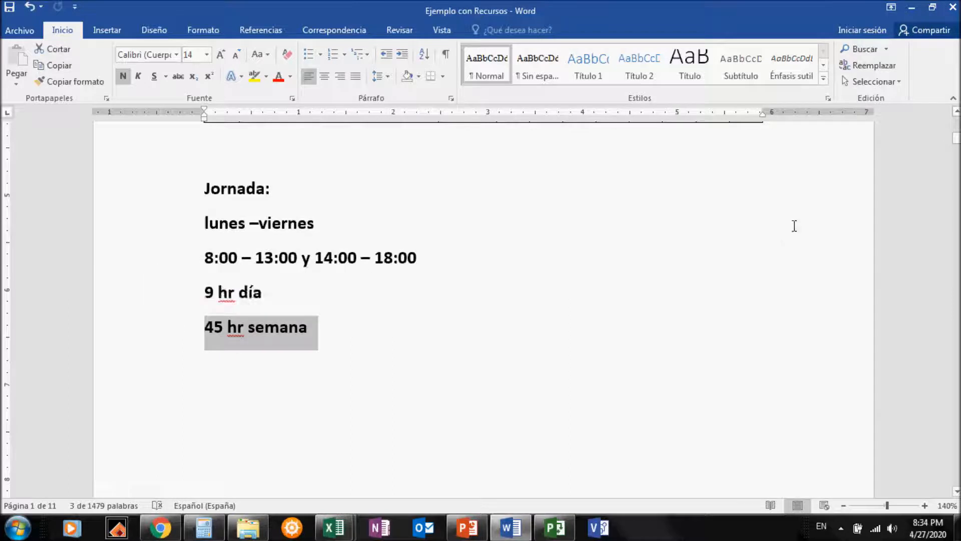
{"action": "scroll", "coordinate": [484, 300], "scroll_direction": "up", "scroll_amount": 3}
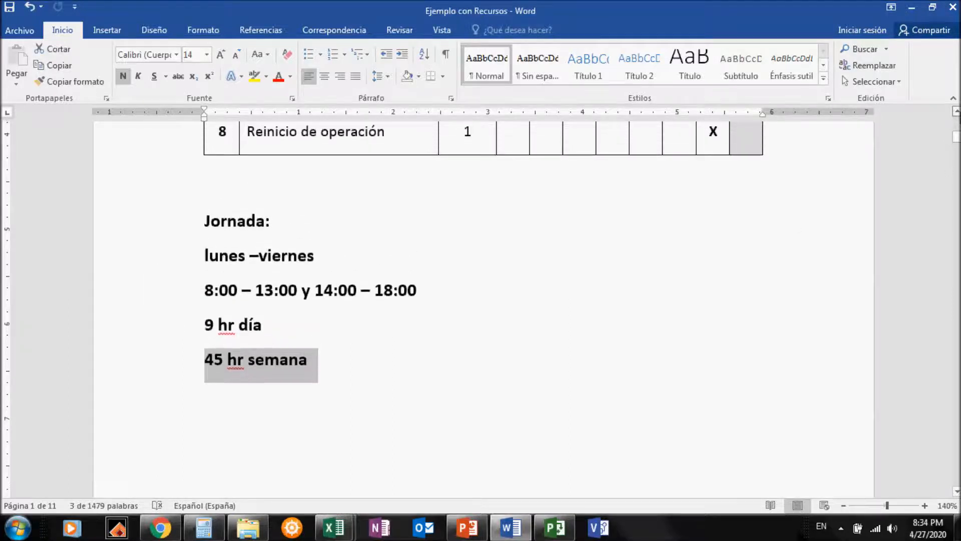
{"action": "scroll", "coordinate": [484, 300], "scroll_direction": "up", "scroll_amount": 3}
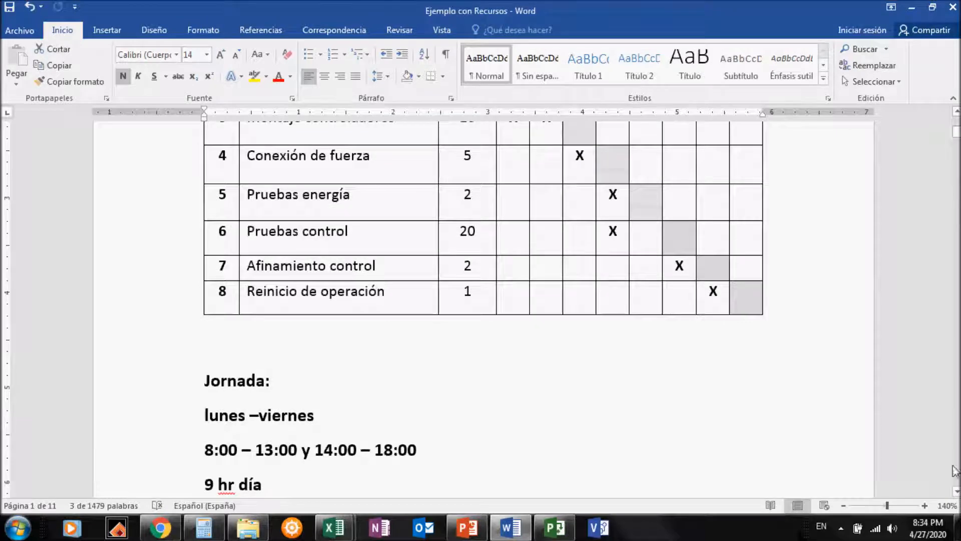
{"action": "scroll", "coordinate": [956, 495], "scroll_direction": "down", "scroll_amount": 3}
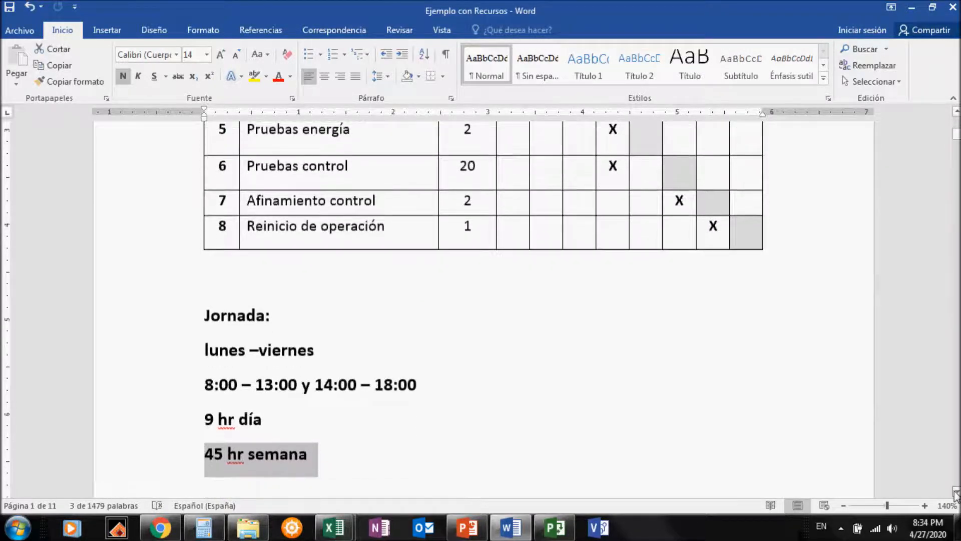
Switch to Project and delete the sample tasks tarea 1 and tarea 2 from the Gantt task list.
{"action": "left_click", "coordinate": [571, 529]}
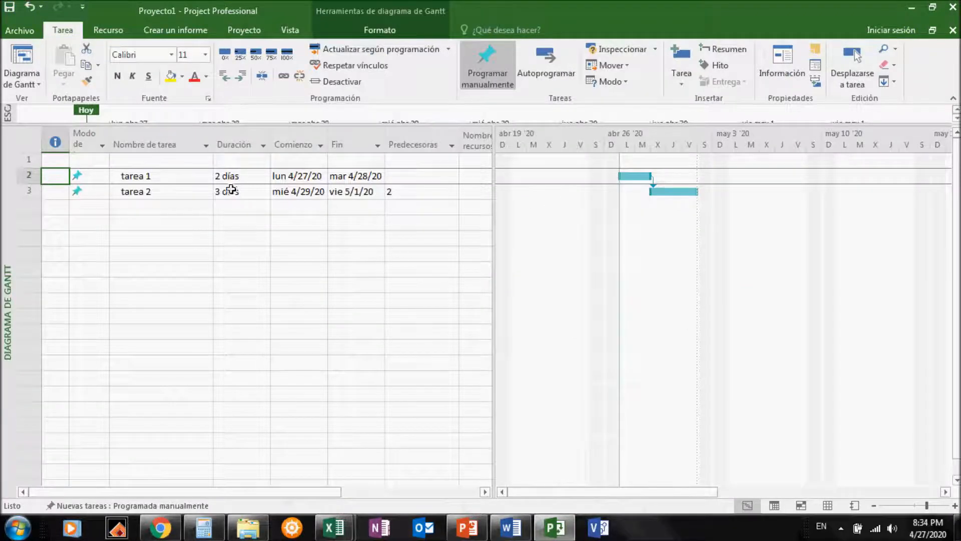
{"action": "left_click", "coordinate": [40, 191], "text": "shift"}
{"action": "key", "text": "Delete"}
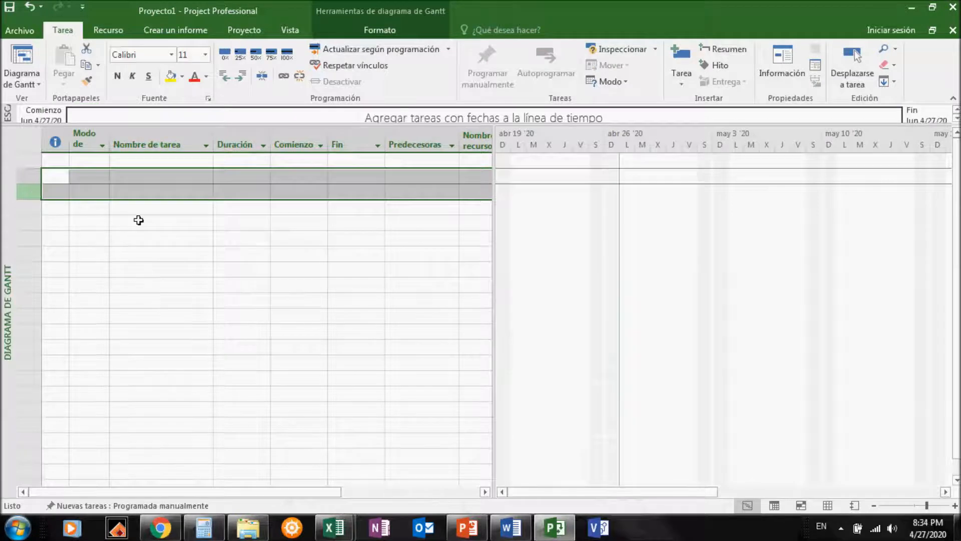
{"action": "left_click", "coordinate": [171, 226]}
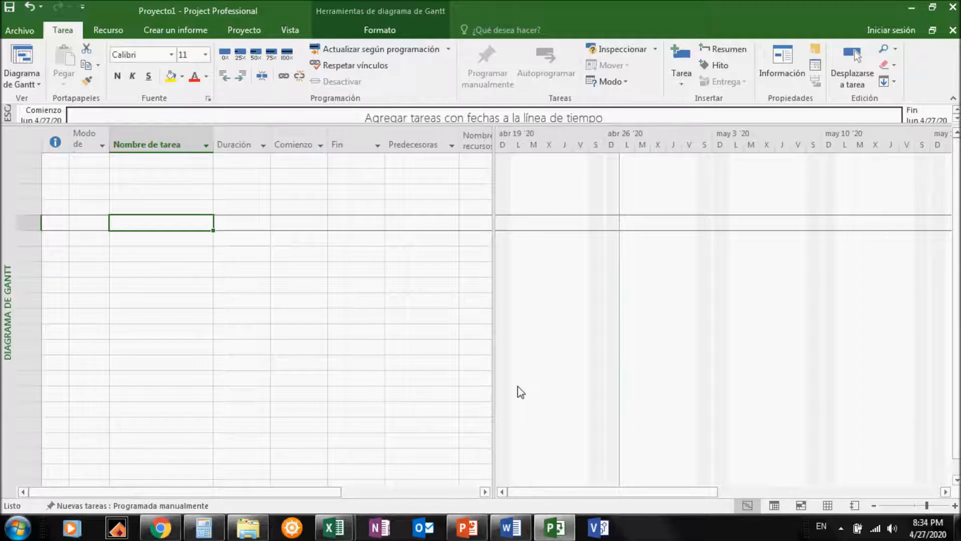
Switch to the Word document and examine the Tarea and Plazo días columns of the task table.
{"action": "left_click", "coordinate": [510, 527]}
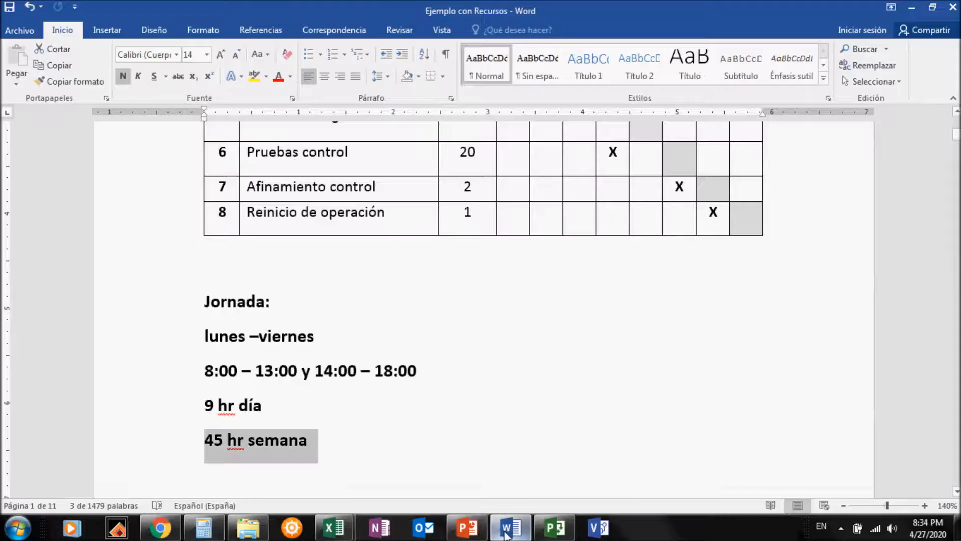
{"action": "left_click_drag", "start_coordinate": [956, 134], "coordinate": [956, 126]}
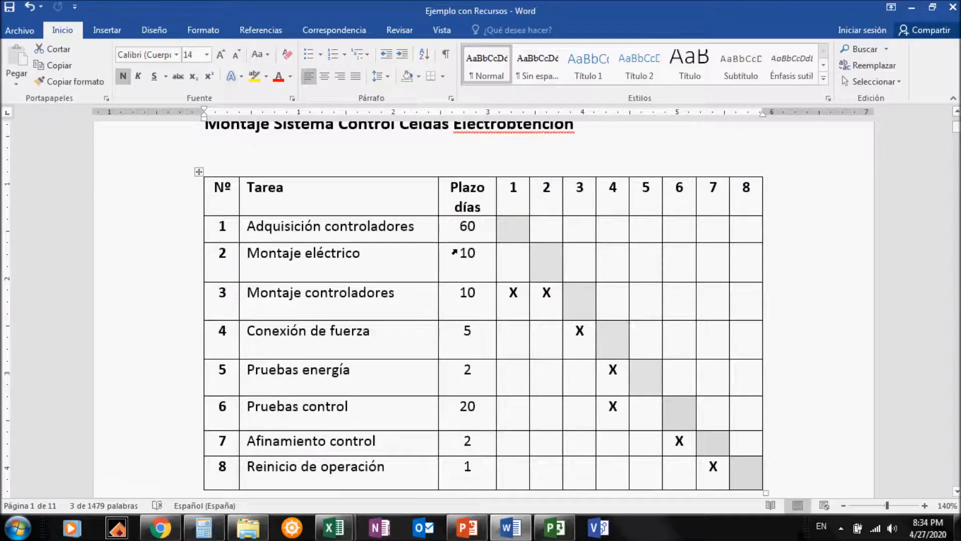
{"action": "left_click_drag", "start_coordinate": [259, 211], "coordinate": [499, 477]}
{"action": "left_click", "coordinate": [499, 476]}
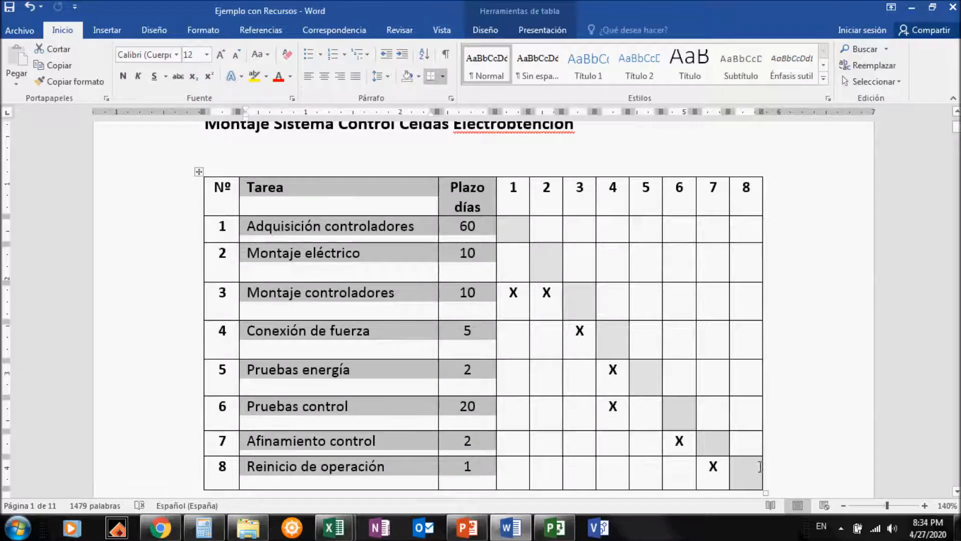
Return to Project, open the project's working-time calendar and check the working periods of 9 April 2020.
{"action": "left_click", "coordinate": [555, 527]}
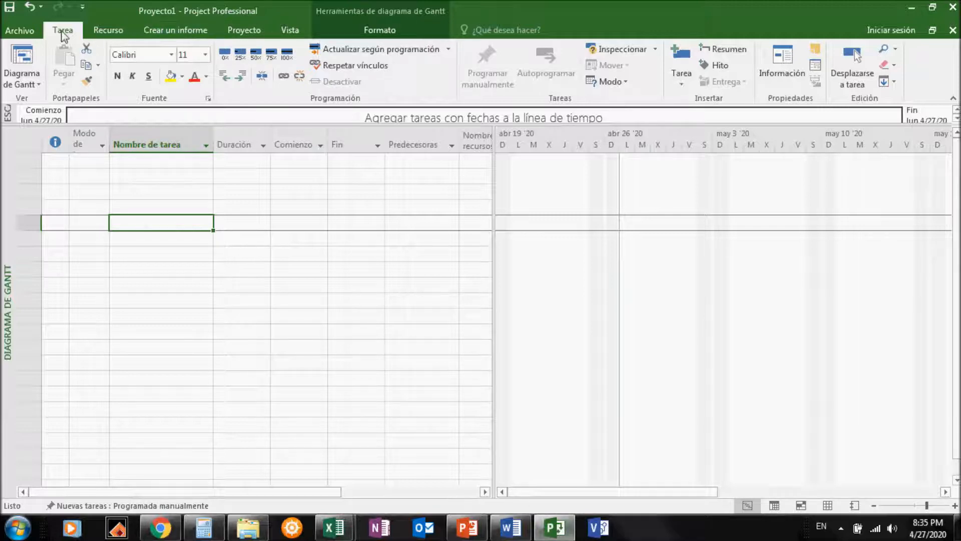
{"action": "left_click", "coordinate": [244, 30]}
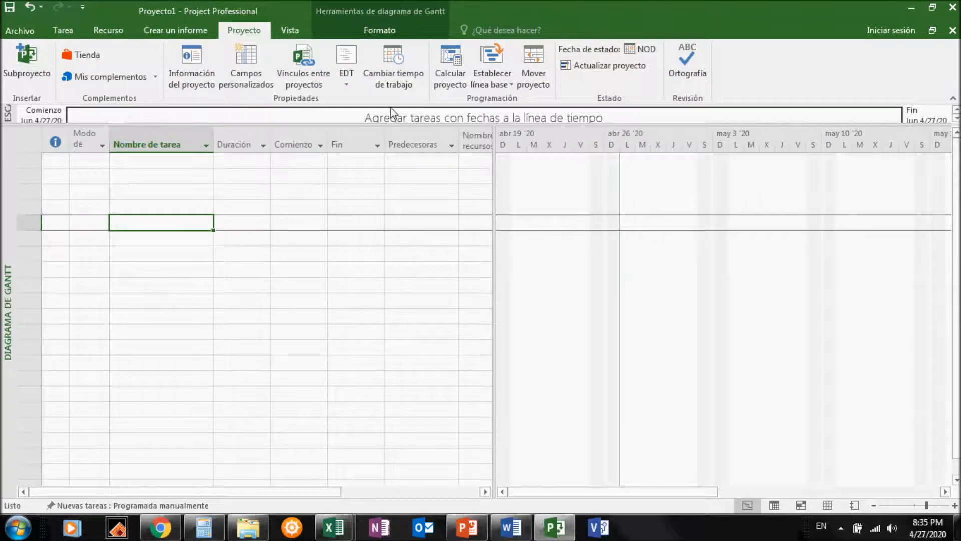
{"action": "left_click", "coordinate": [410, 85]}
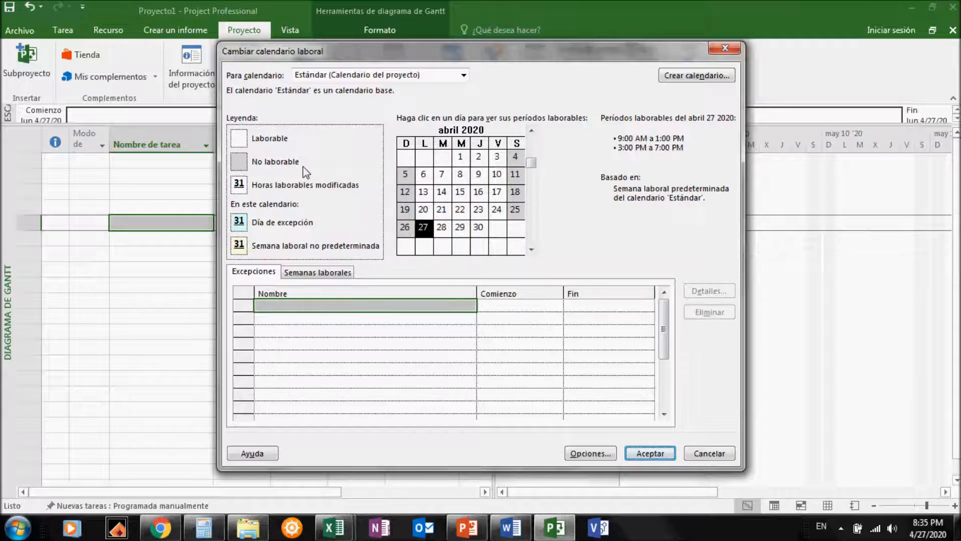
{"action": "left_click", "coordinate": [475, 179]}
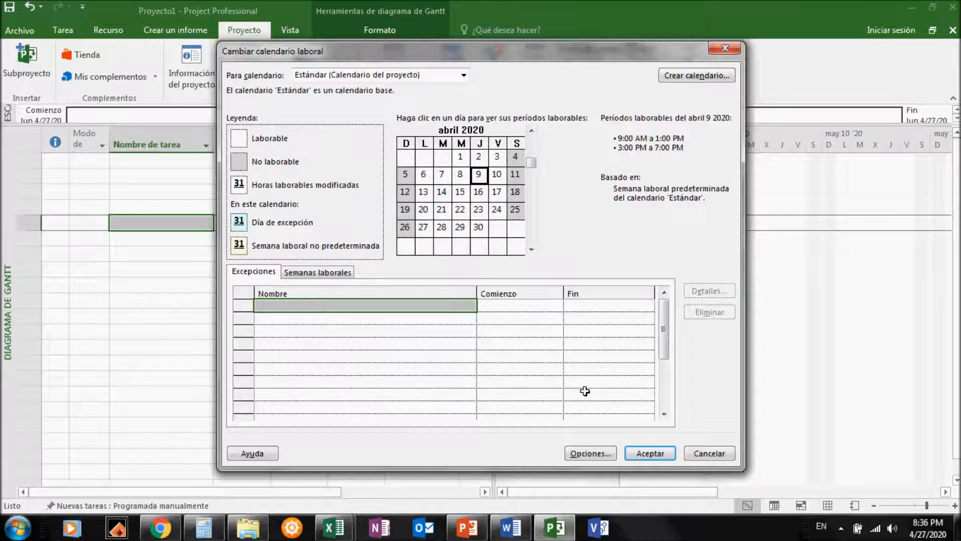
Open the calendar's scheduling options and set the week to start on Lunes.
{"action": "left_click", "coordinate": [592, 453]}
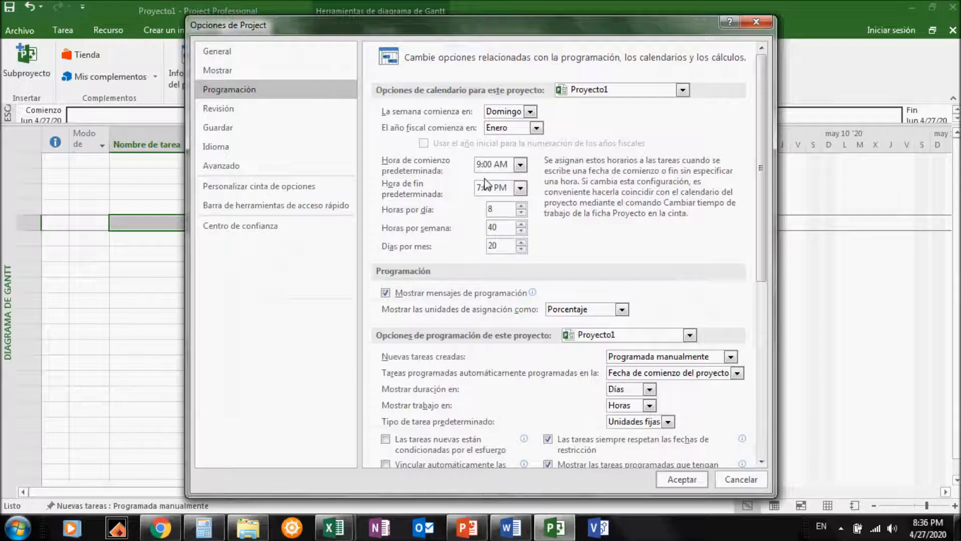
{"action": "left_click", "coordinate": [530, 112]}
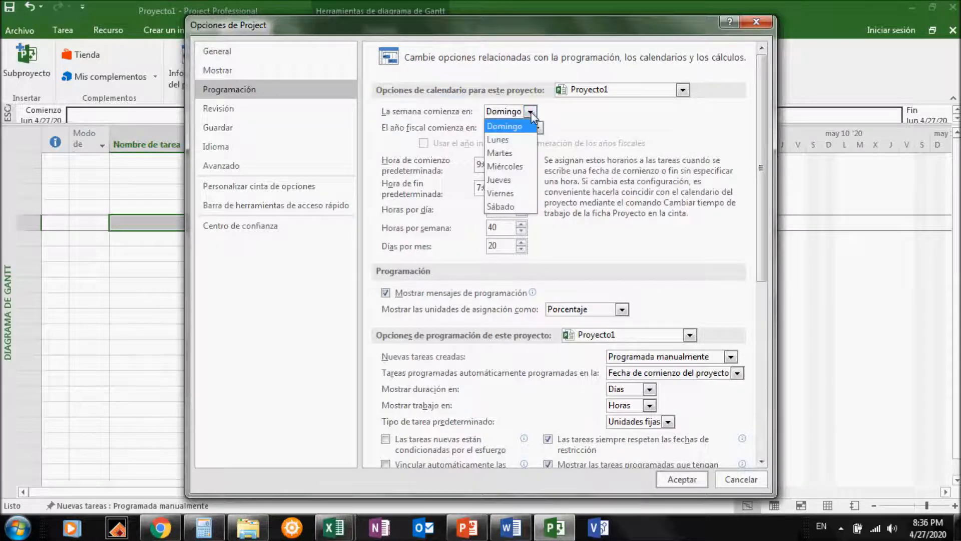
{"action": "left_click", "coordinate": [514, 142]}
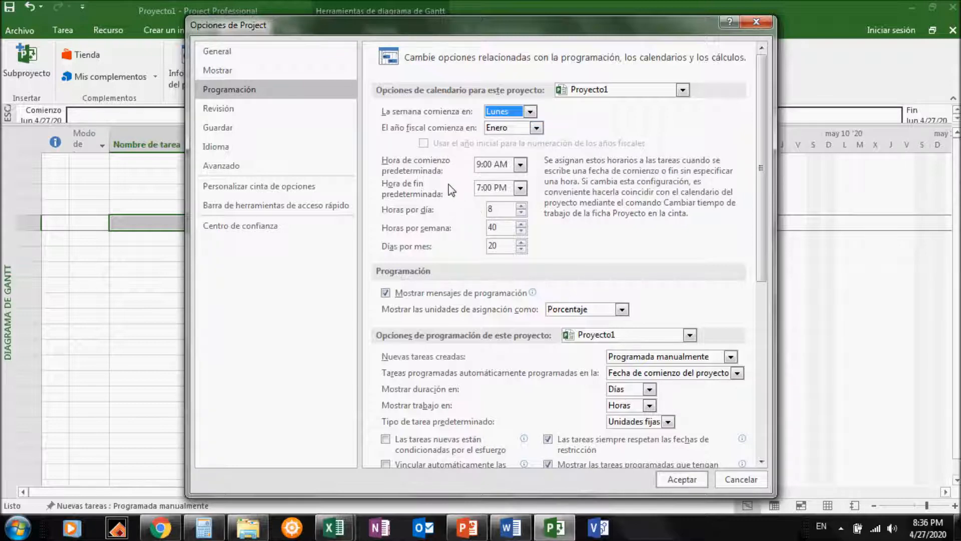
Set the default start time to 8:00 AM and the default end time to 6:00 PM.
{"action": "left_click", "coordinate": [521, 165]}
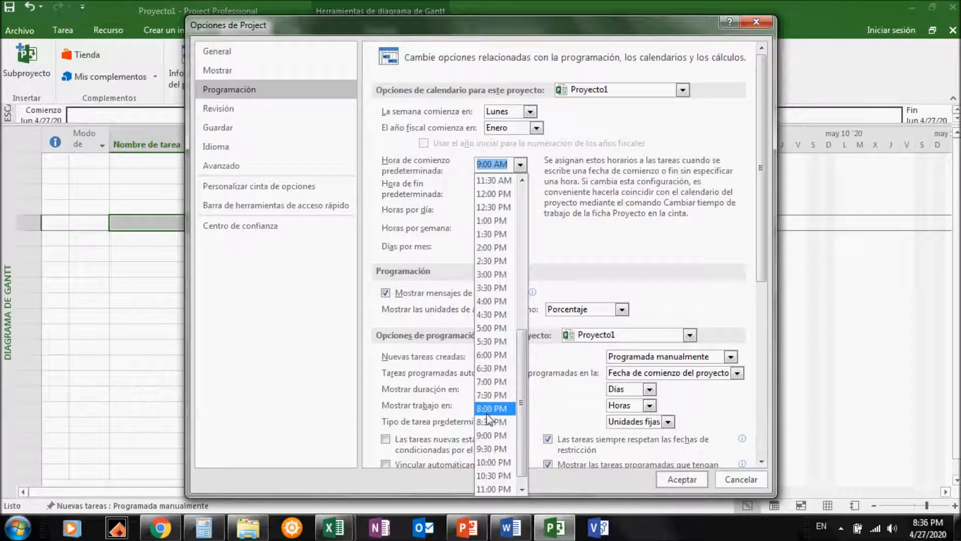
{"action": "left_click", "coordinate": [523, 200]}
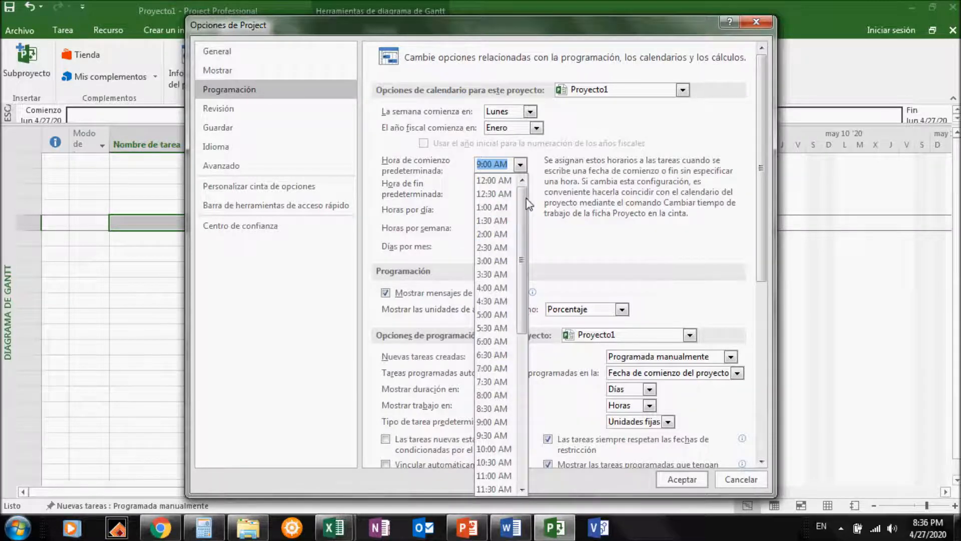
{"action": "left_click", "coordinate": [493, 395]}
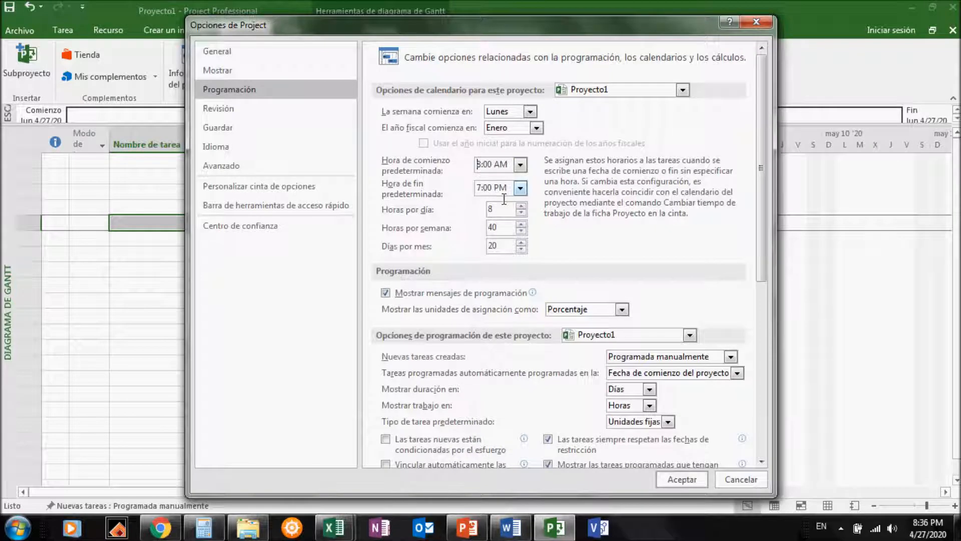
{"action": "left_click", "coordinate": [521, 189]}
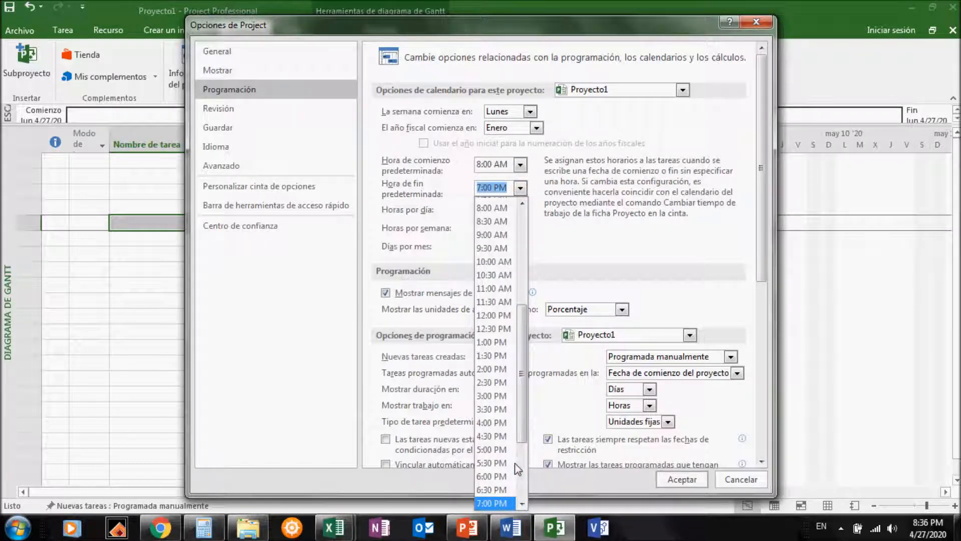
{"action": "left_click", "coordinate": [507, 478]}
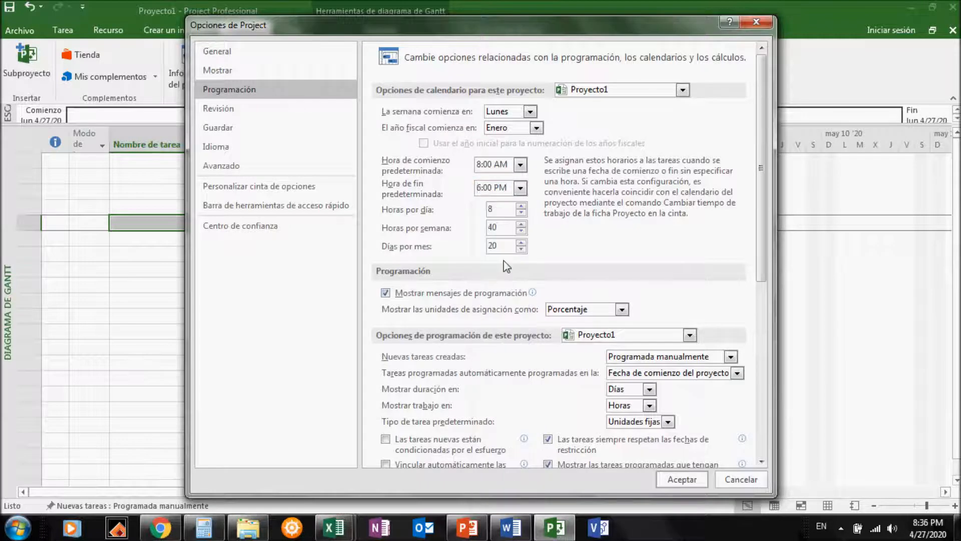
Set 9 hours per day and 45 hours per week, and apply the scheduling options.
{"action": "left_click", "coordinate": [522, 206]}
{"action": "left_click", "coordinate": [521, 224]}
{"action": "type", "text": "40"}
{"action": "key", "text": "BackSpace"}
{"action": "type", "text": "5"}
{"action": "left_click", "coordinate": [678, 478]}
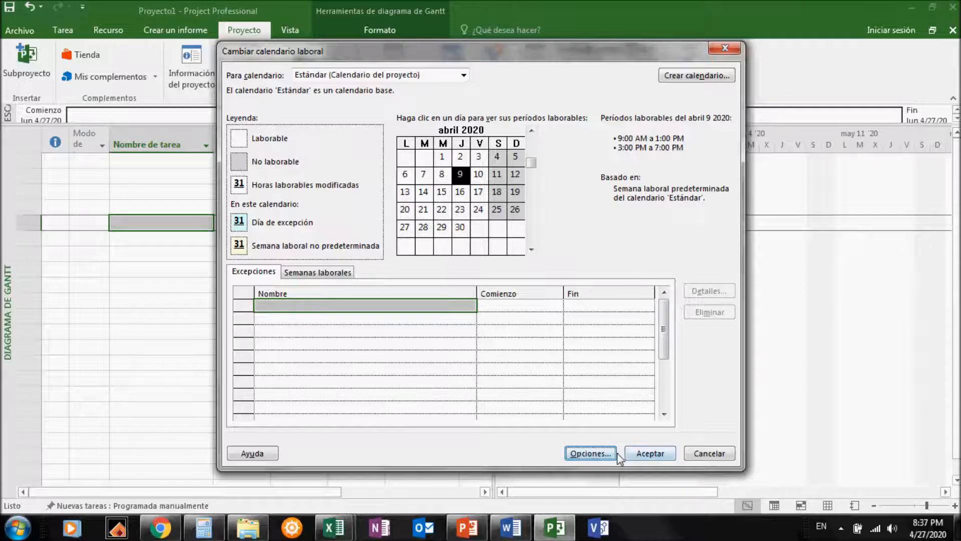
Recheck the scheduling options and inspect the working periods of 7, 8, 9 and 16 April in the Estándar calendar.
{"action": "left_click", "coordinate": [589, 453]}
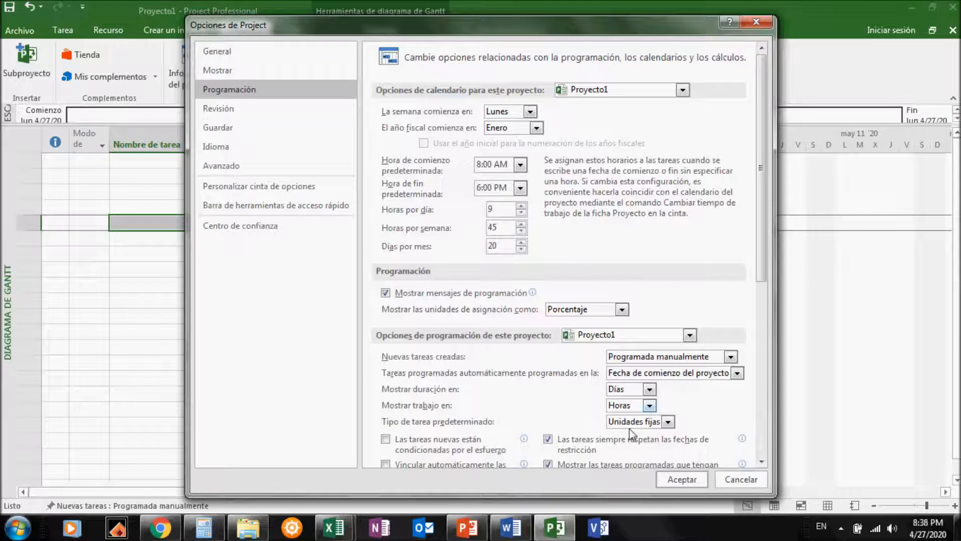
{"action": "left_click", "coordinate": [680, 481]}
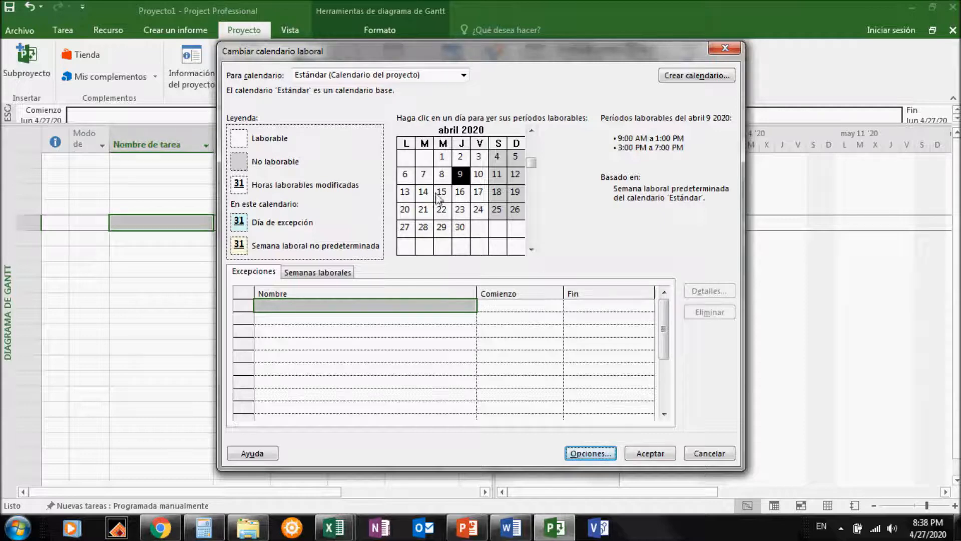
{"action": "left_click", "coordinate": [425, 177]}
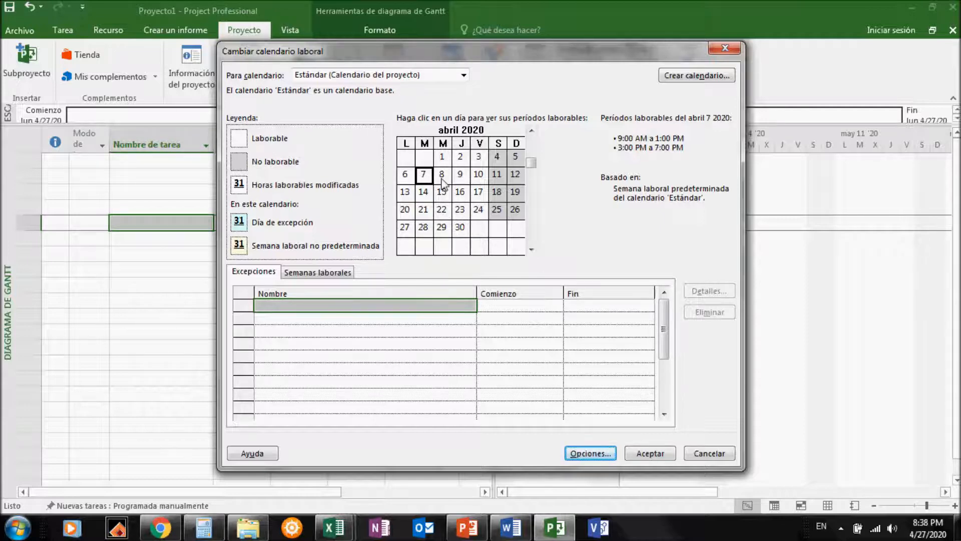
{"action": "left_click", "coordinate": [443, 180]}
{"action": "left_click", "coordinate": [429, 179]}
{"action": "mouse_move", "coordinate": [426, 197]}
{"action": "left_click", "coordinate": [460, 193]}
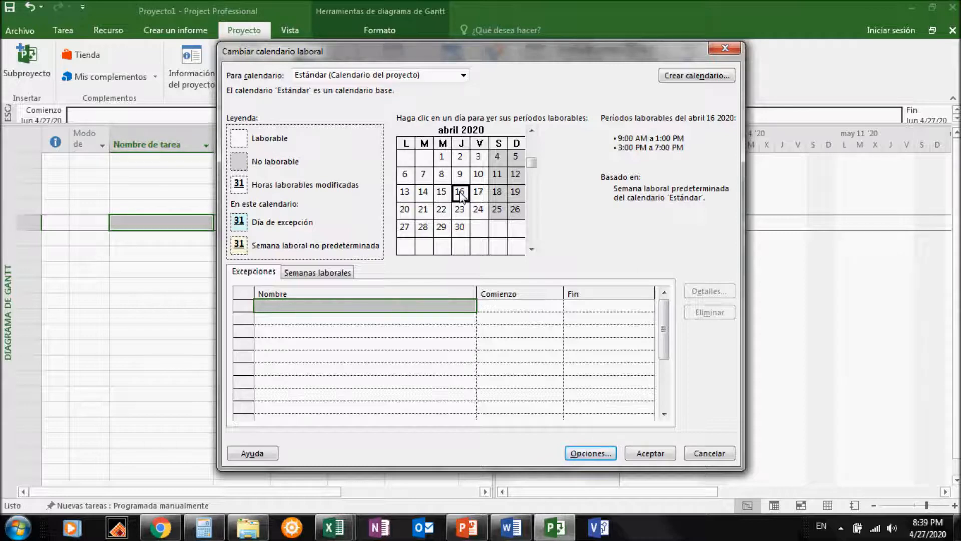
{"action": "left_click", "coordinate": [463, 177]}
{"action": "left_click", "coordinate": [424, 175]}
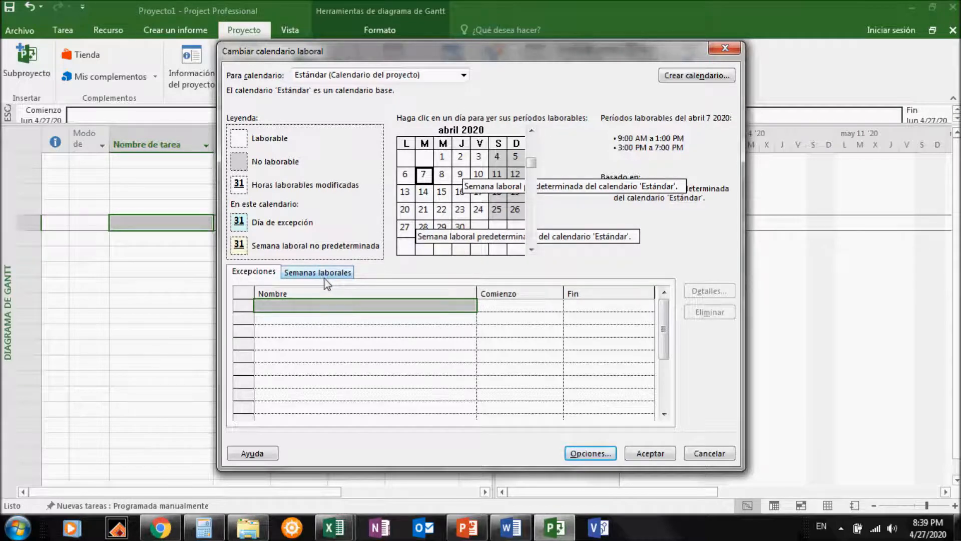
Open the default work week's details and assign specific working periods to Lunes through Viernes.
{"action": "left_click", "coordinate": [344, 274]}
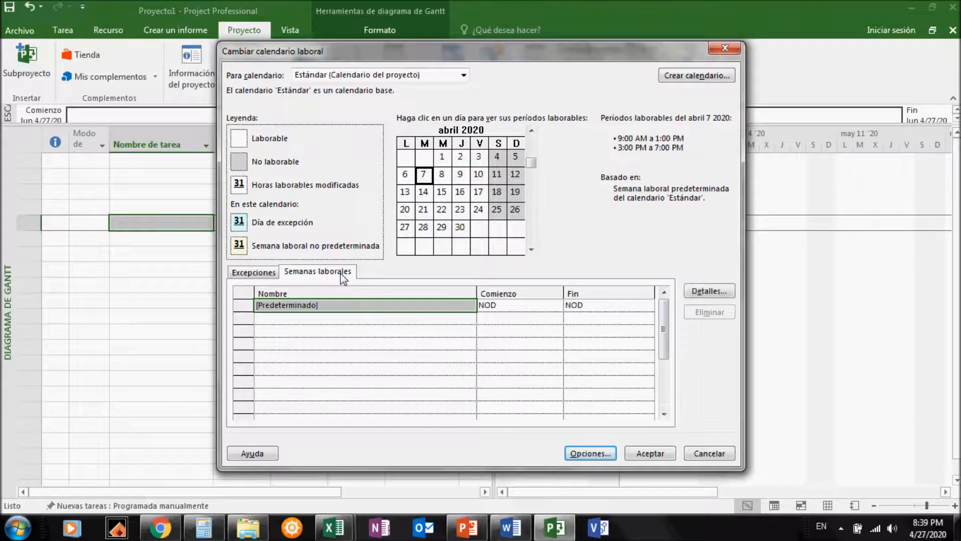
{"action": "left_click", "coordinate": [310, 310]}
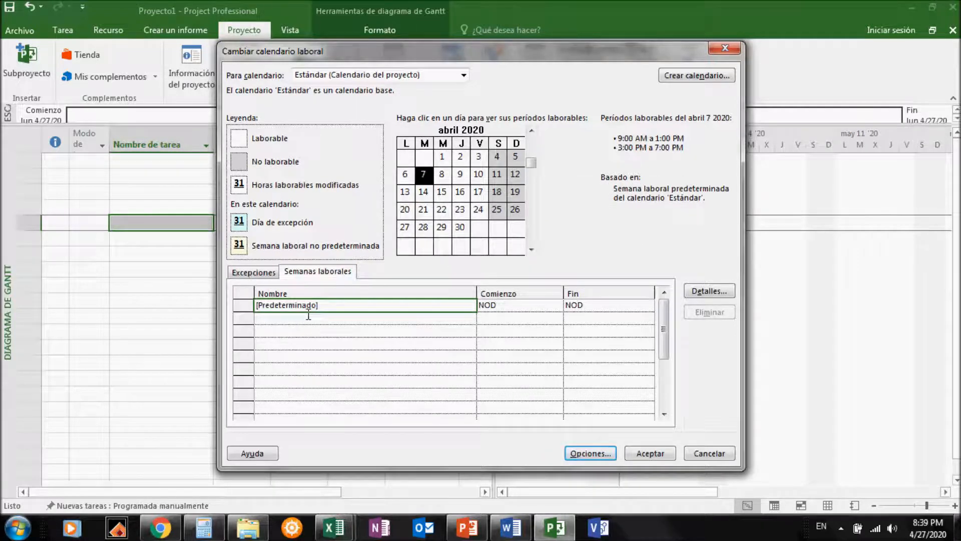
{"action": "left_click", "coordinate": [708, 295]}
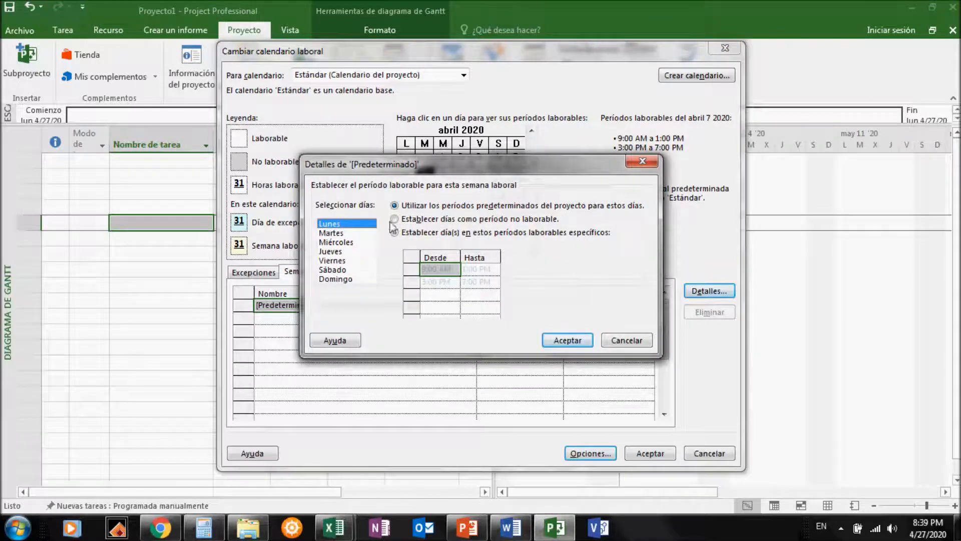
{"action": "left_click", "coordinate": [348, 261], "text": "shift"}
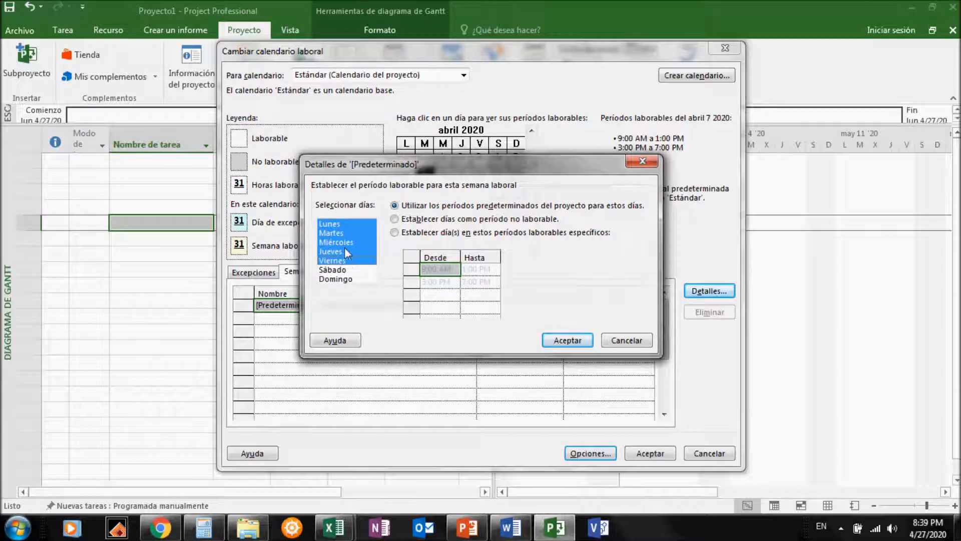
{"action": "left_click", "coordinate": [395, 232]}
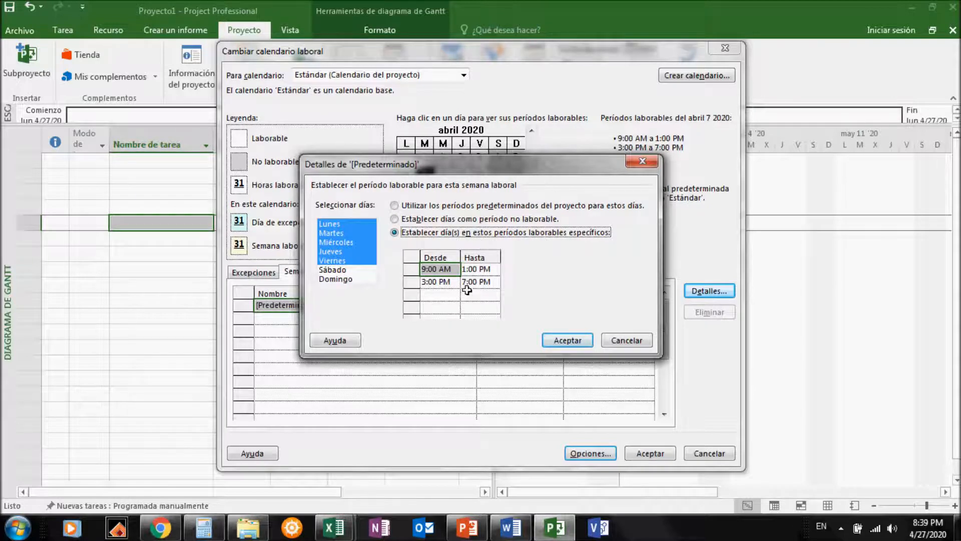
Set the first working period's start time to 8:00 AM for the selected weekdays.
{"action": "left_click", "coordinate": [444, 273]}
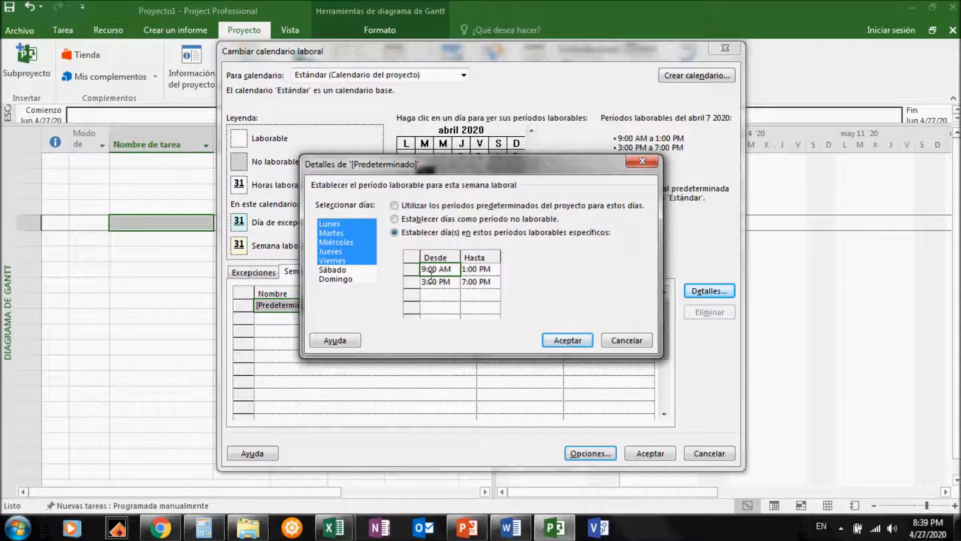
{"action": "key", "text": "Delete"}
{"action": "type", "text": "8"}
{"action": "key", "text": "Return"}
Set the second working period from 2:00 PM to 6:00 PM and apply the work week details.
{"action": "left_click", "coordinate": [484, 273]}
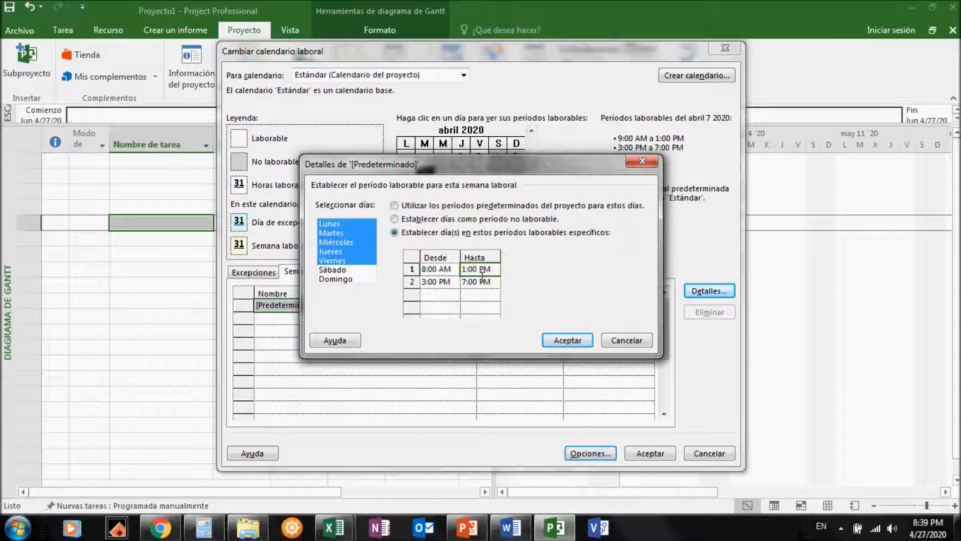
{"action": "key", "text": "Return"}
{"action": "key", "text": "Left"}
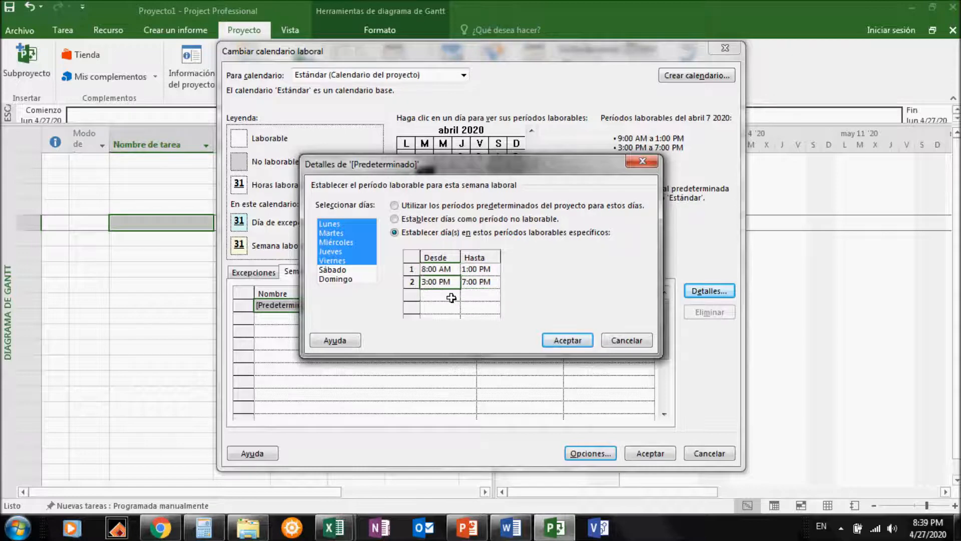
{"action": "type", "text": "2:00"}
{"action": "key", "text": "Return"}
{"action": "left_click", "coordinate": [490, 283]}
{"action": "type", "text": "18"}
{"action": "key", "text": "Return"}
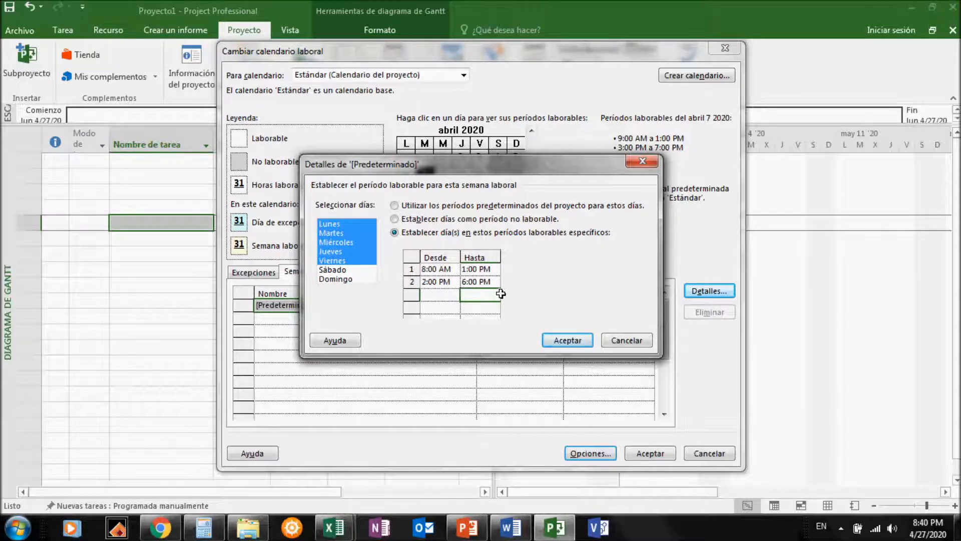
{"action": "left_click", "coordinate": [580, 343]}
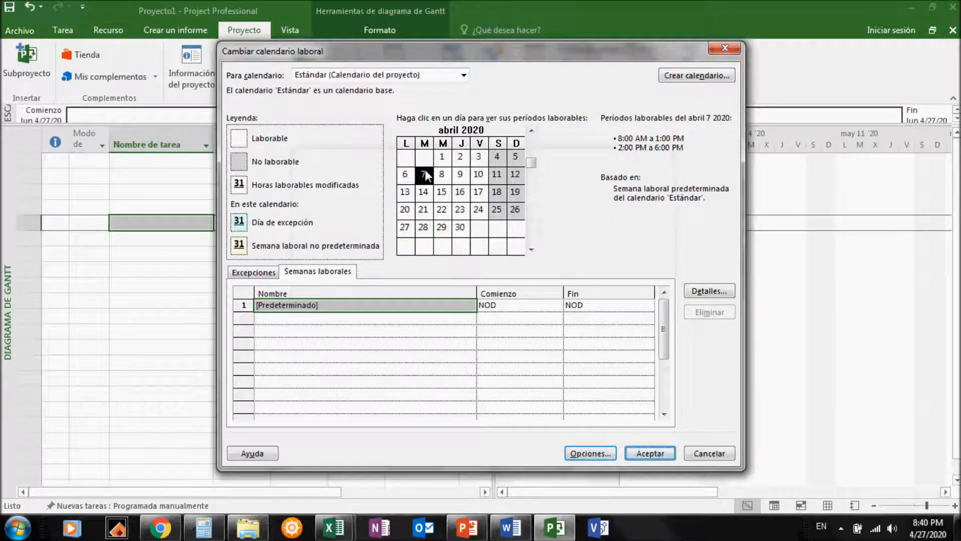
Inspect the working periods of sample days in April and June 2020, including 15 and 22 April and 11 June.
{"action": "left_click", "coordinate": [440, 194]}
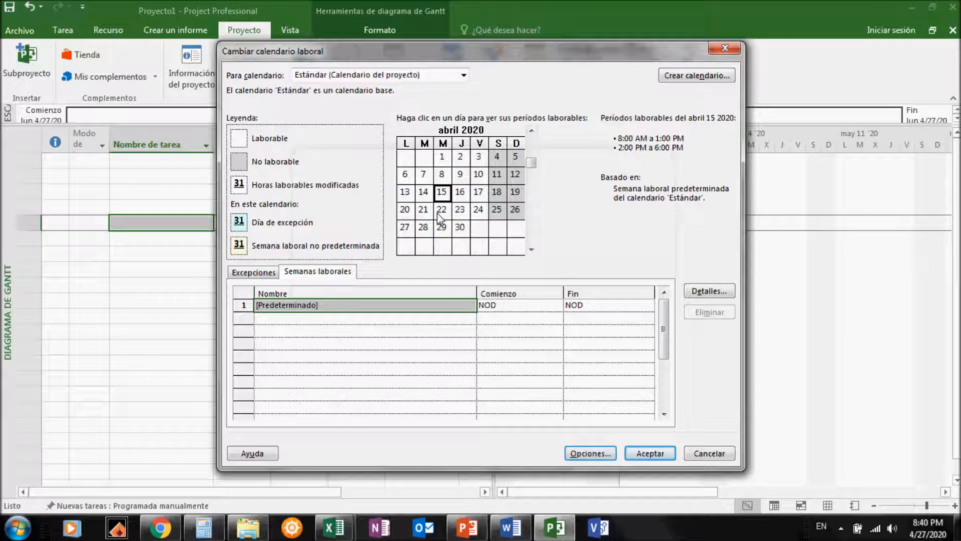
{"action": "left_click", "coordinate": [439, 214]}
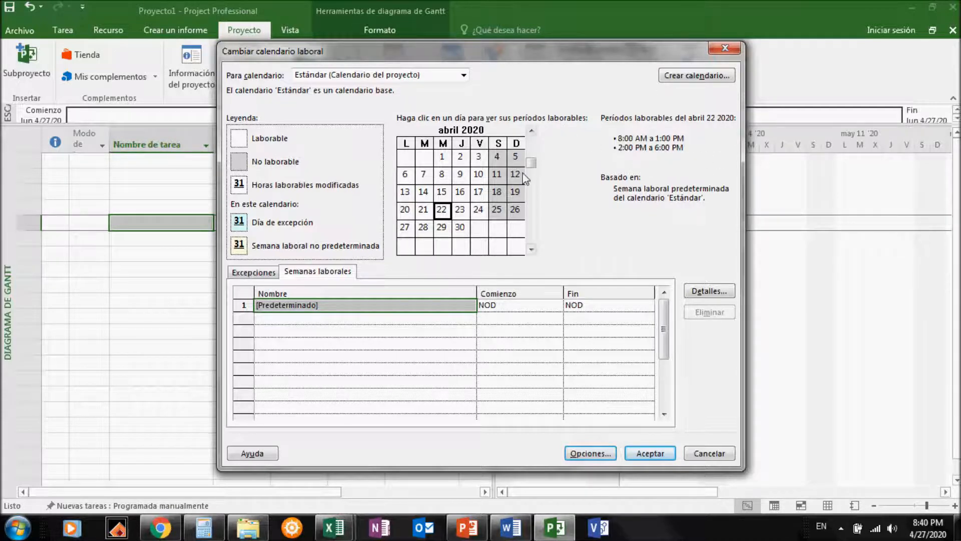
{"action": "scroll", "coordinate": [534, 210], "scroll_direction": "down", "scroll_amount": 2}
{"action": "left_click", "coordinate": [441, 209]}
{"action": "left_click", "coordinate": [458, 176]}
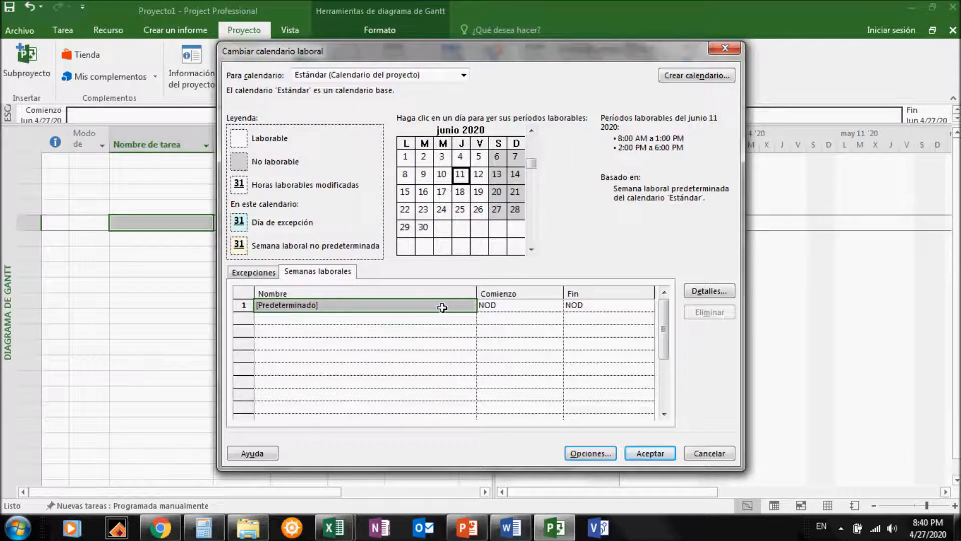
{"action": "left_click", "coordinate": [532, 145]}
{"action": "left_click", "coordinate": [532, 146]}
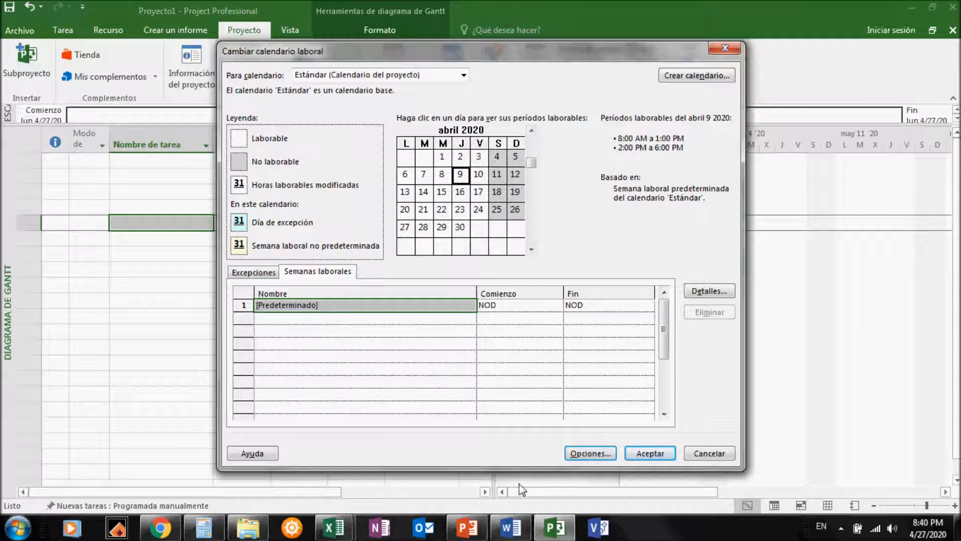
Switch to the Word example and add the line "Fcha inicio:" below "45 hr semana".
{"action": "left_click", "coordinate": [513, 528]}
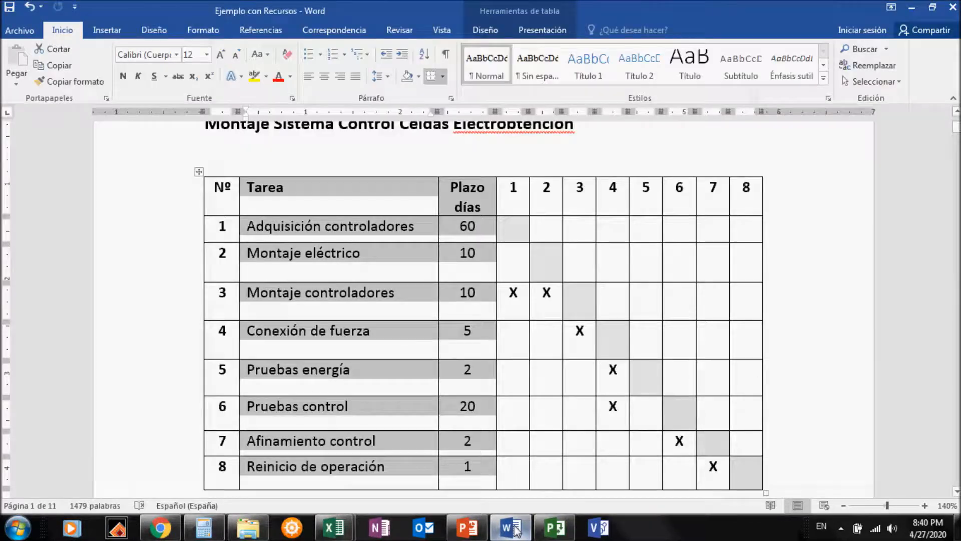
{"action": "scroll", "coordinate": [958, 323], "scroll_direction": "down", "scroll_amount": 8}
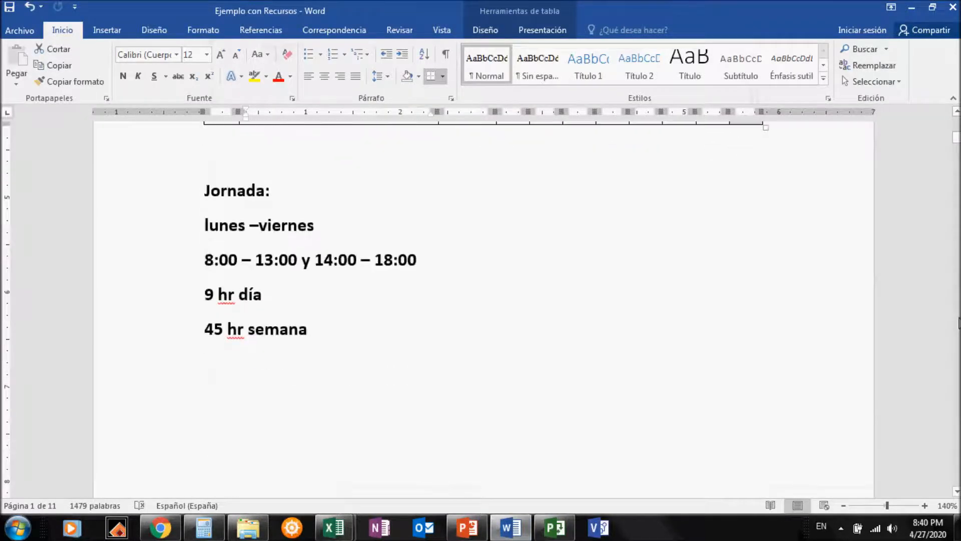
{"action": "left_click", "coordinate": [317, 338]}
{"action": "key", "text": "Return"}
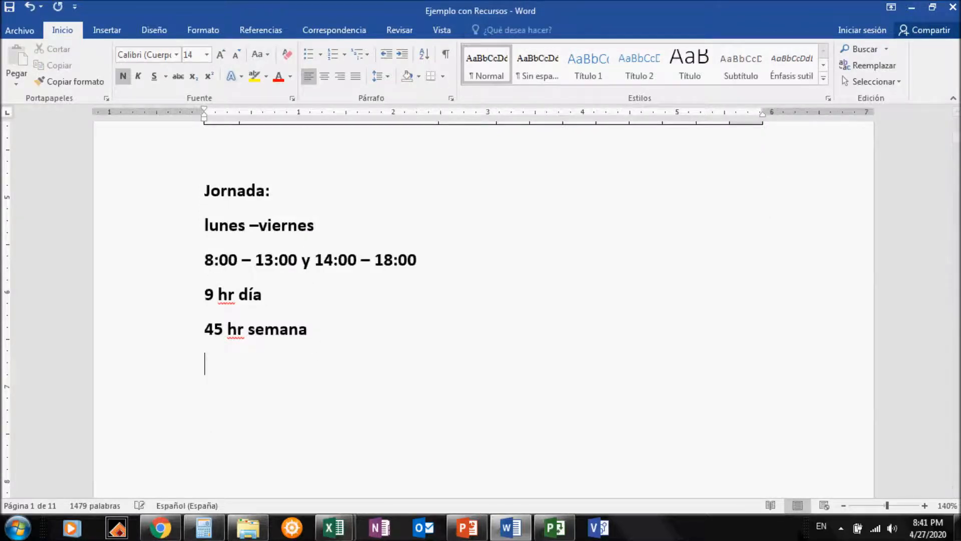
{"action": "type", "text": "Fcha i"}
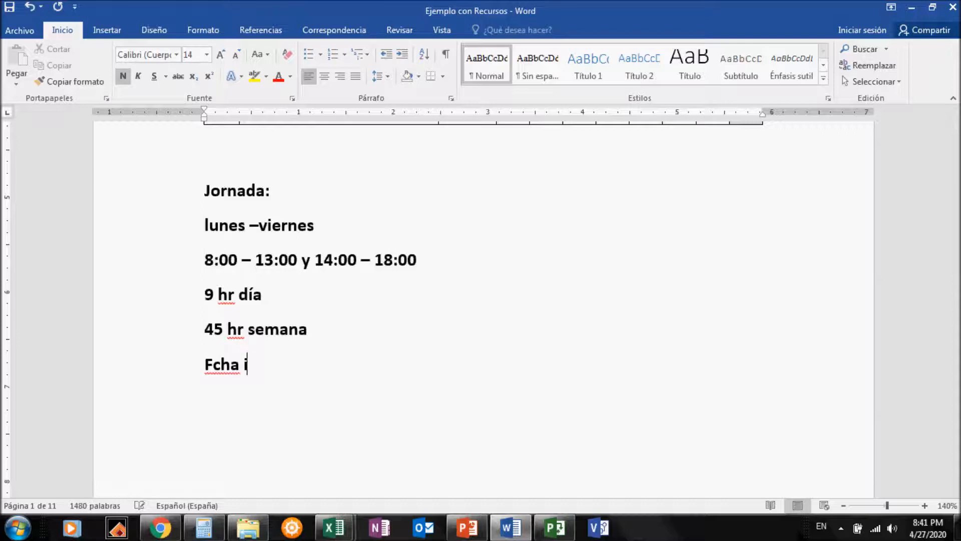
{"action": "type", "text": "nicio:"}
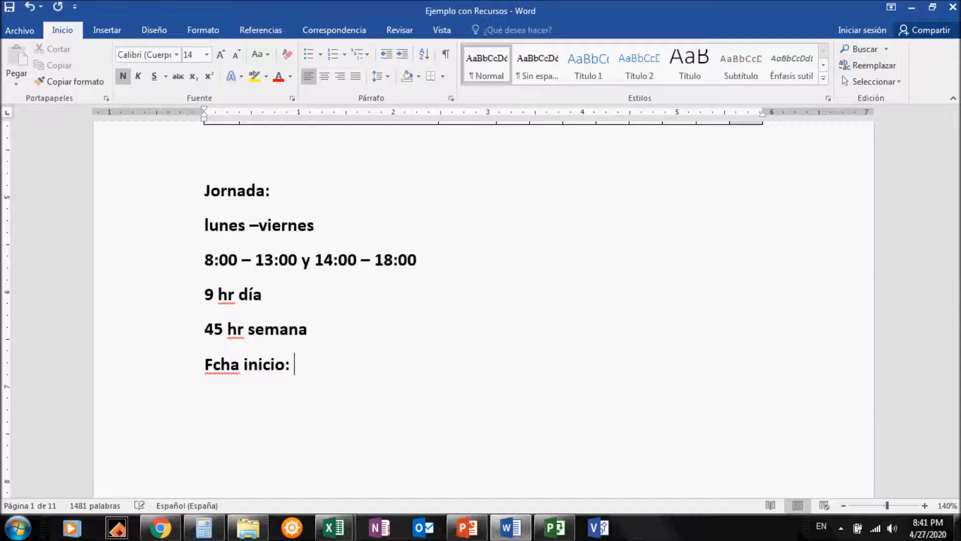
Check the system calendar and complete the start date line with "4 Mayo 2020".
{"action": "left_click", "coordinate": [934, 532]}
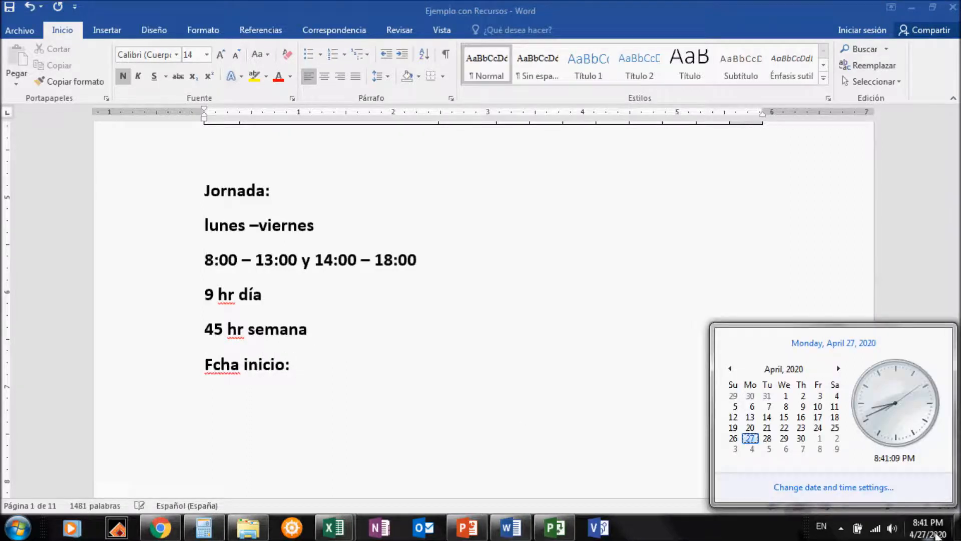
{"action": "left_click", "coordinate": [934, 532]}
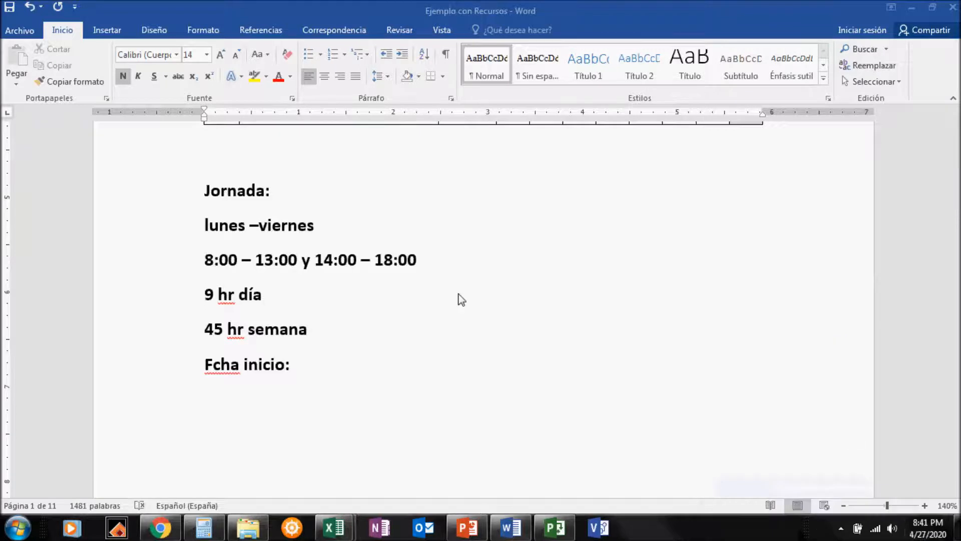
{"action": "left_click", "coordinate": [369, 361]}
{"action": "type", "text": "4 "}
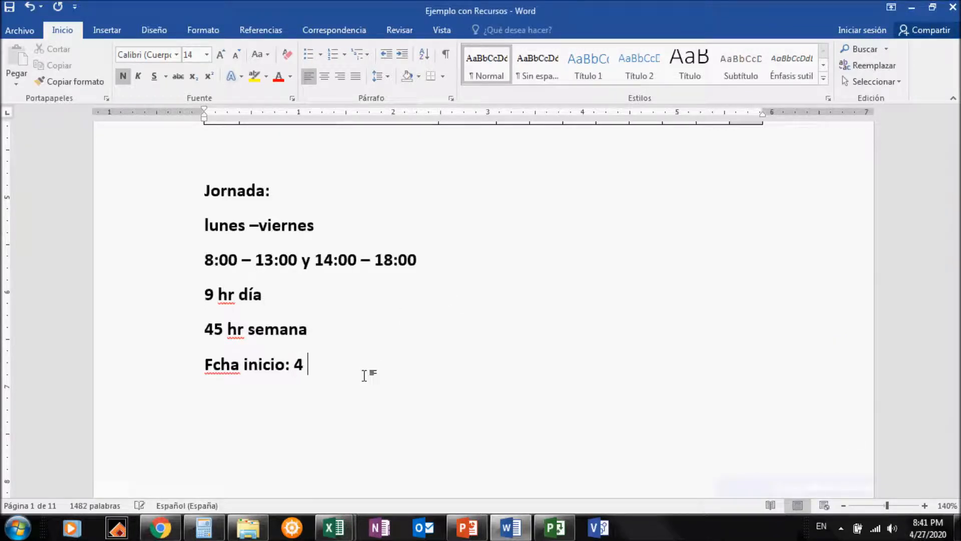
{"action": "type", "text": "Mayo 2020"}
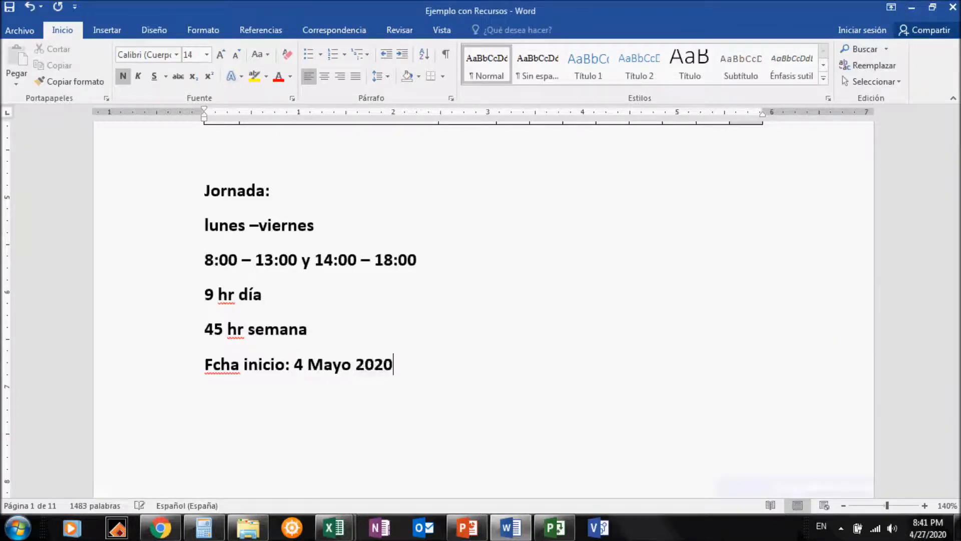
Correct the misspelled word "Fcha" to "Fecha" in the start date line.
{"action": "left_click", "coordinate": [487, 332]}
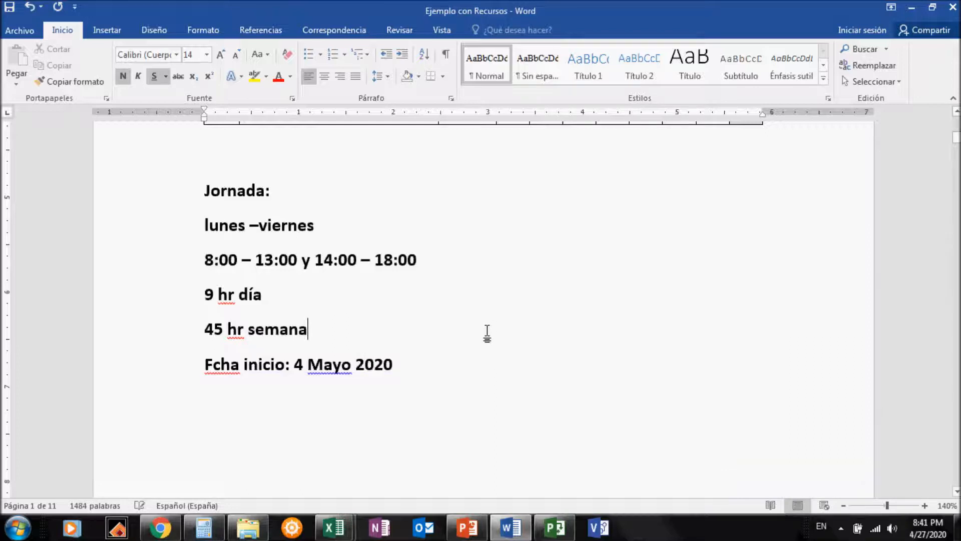
{"action": "left_click", "coordinate": [215, 371]}
{"action": "type", "text": "e"}
{"action": "left_click", "coordinate": [404, 377]}
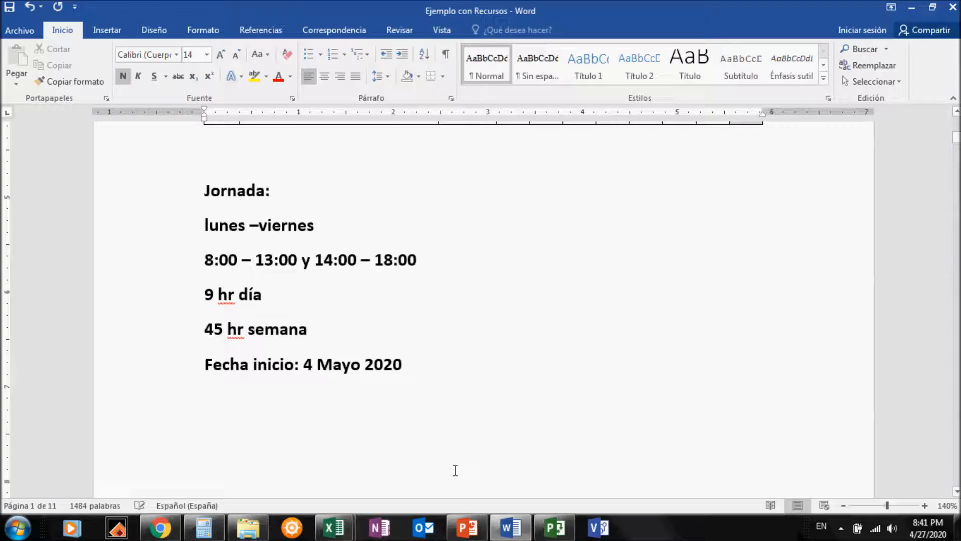
Switch to Chrome and examine the 2020 Chilean calendar for holidays, including 16 July, 15 and 20 August, and 18 September.
{"action": "left_click", "coordinate": [551, 531]}
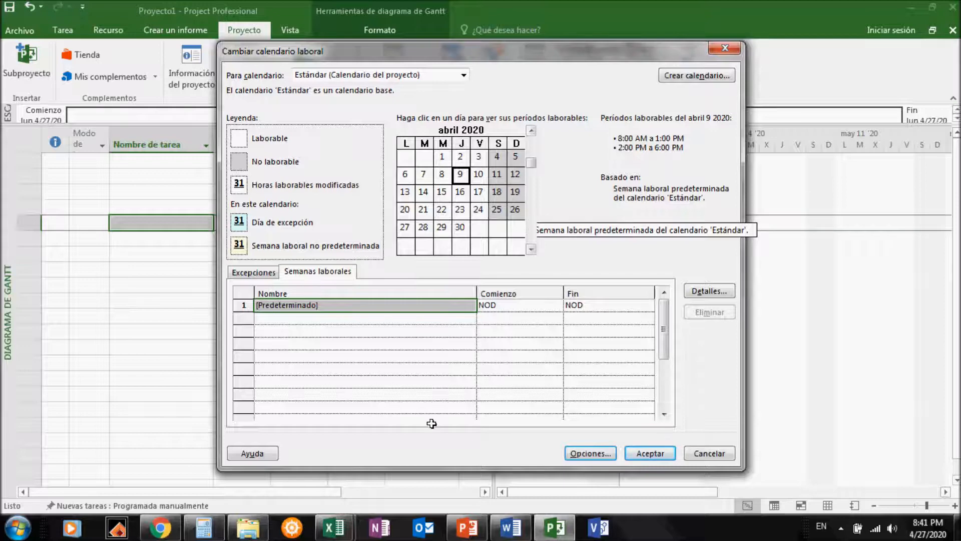
{"action": "left_click", "coordinate": [160, 527]}
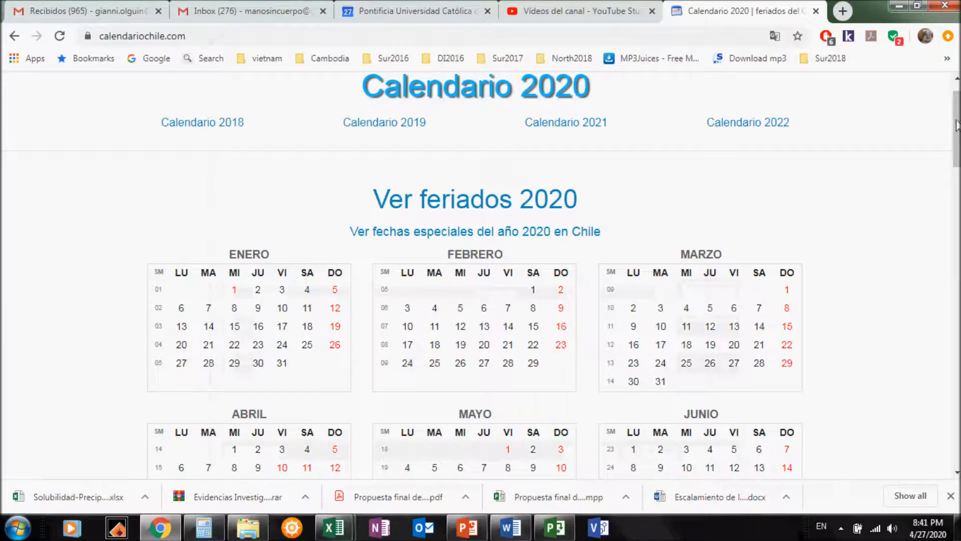
{"action": "scroll", "coordinate": [957, 125], "scroll_direction": "down", "scroll_amount": 3}
{"action": "scroll", "coordinate": [956, 140], "scroll_direction": "down", "scroll_amount": 2}
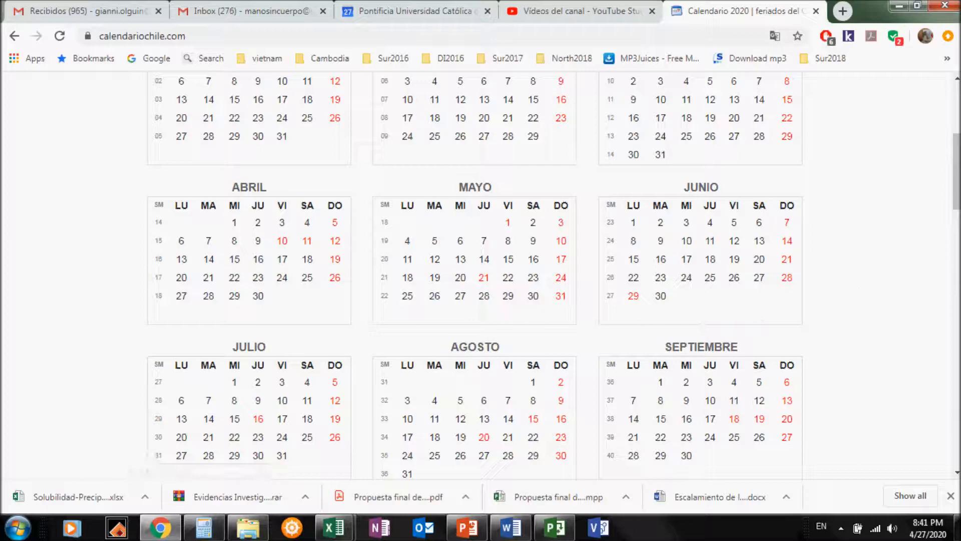
{"action": "left_click_drag", "start_coordinate": [956, 152], "coordinate": [956, 165]}
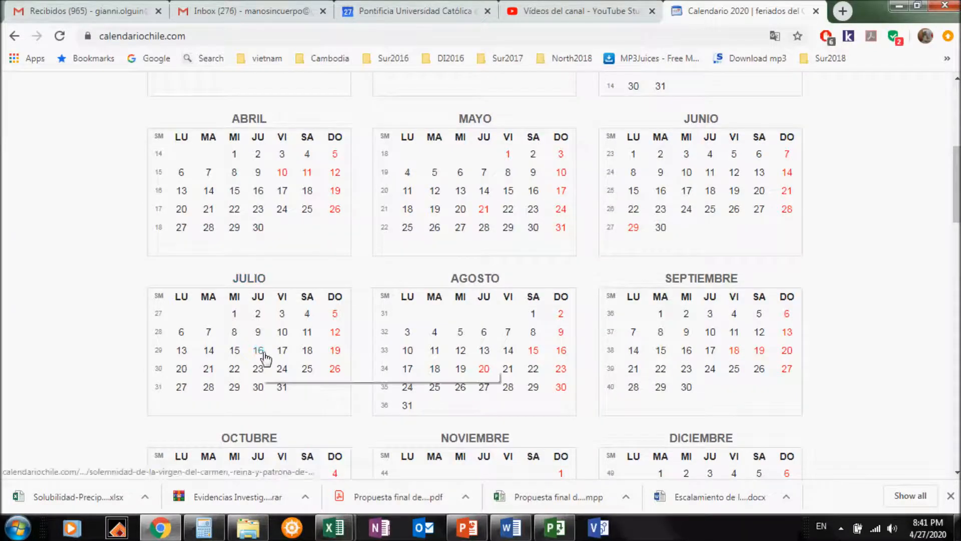
{"action": "mouse_move", "coordinate": [264, 356]}
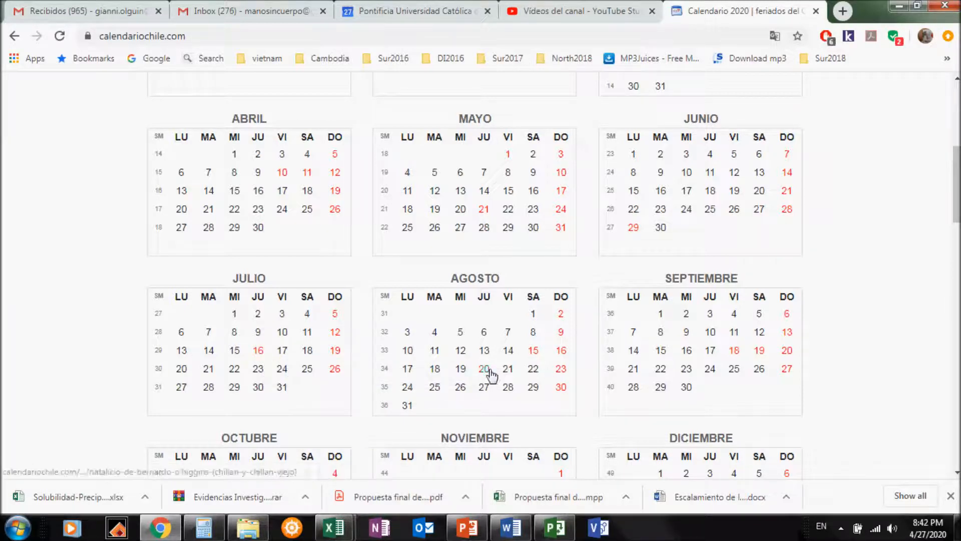
{"action": "mouse_move", "coordinate": [491, 375]}
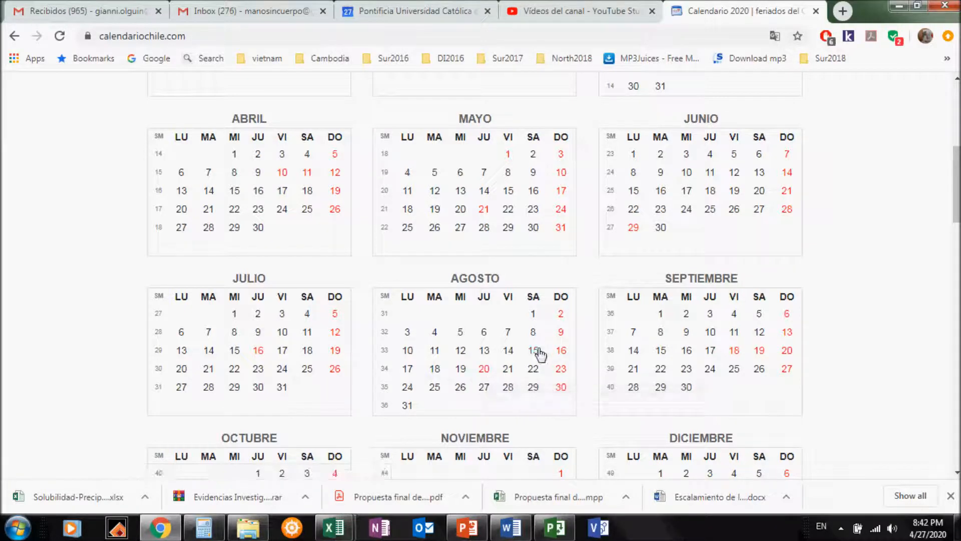
{"action": "mouse_move", "coordinate": [539, 354]}
{"action": "mouse_move", "coordinate": [741, 356]}
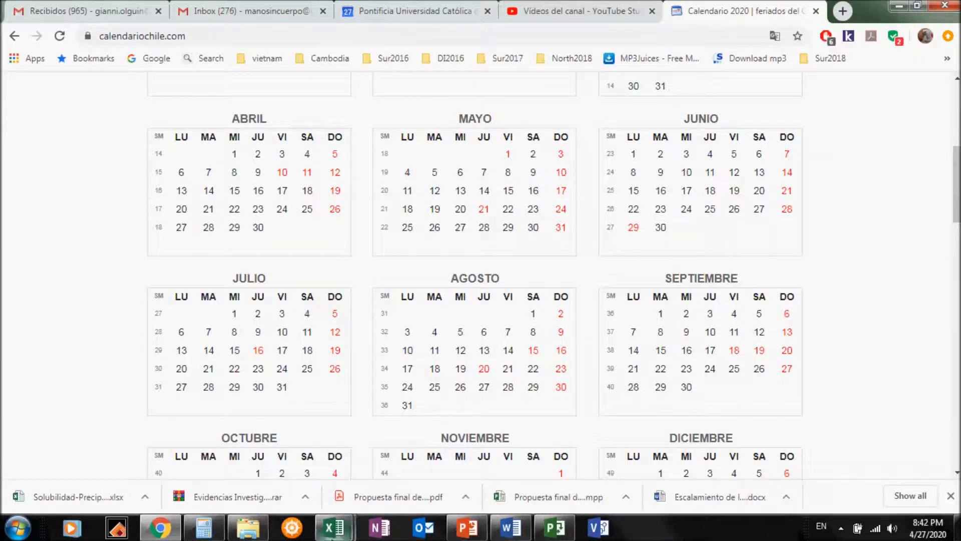
Switch to Project and add a calendar exception named "iquique" starting on 5/21/2020.
{"action": "left_click", "coordinate": [553, 531]}
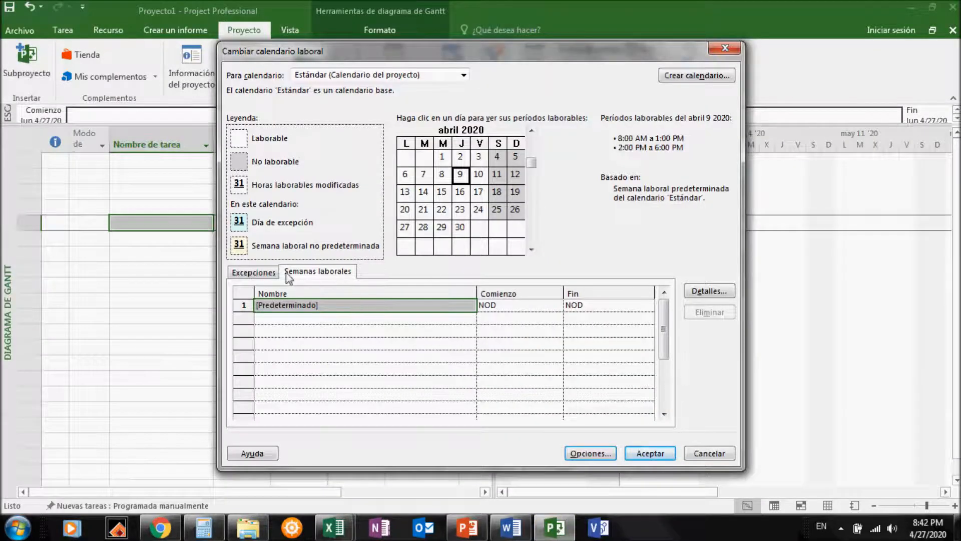
{"action": "left_click", "coordinate": [257, 274]}
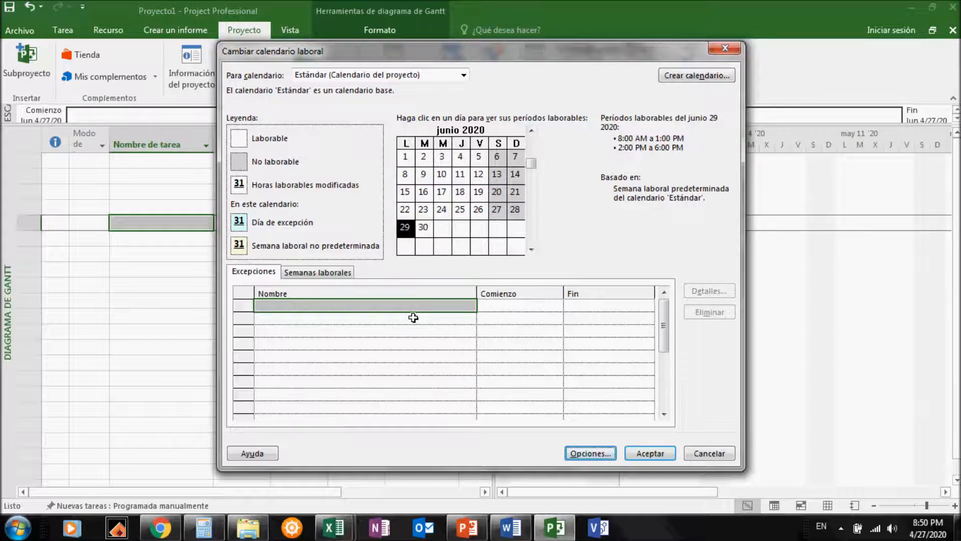
{"action": "left_click", "coordinate": [409, 309]}
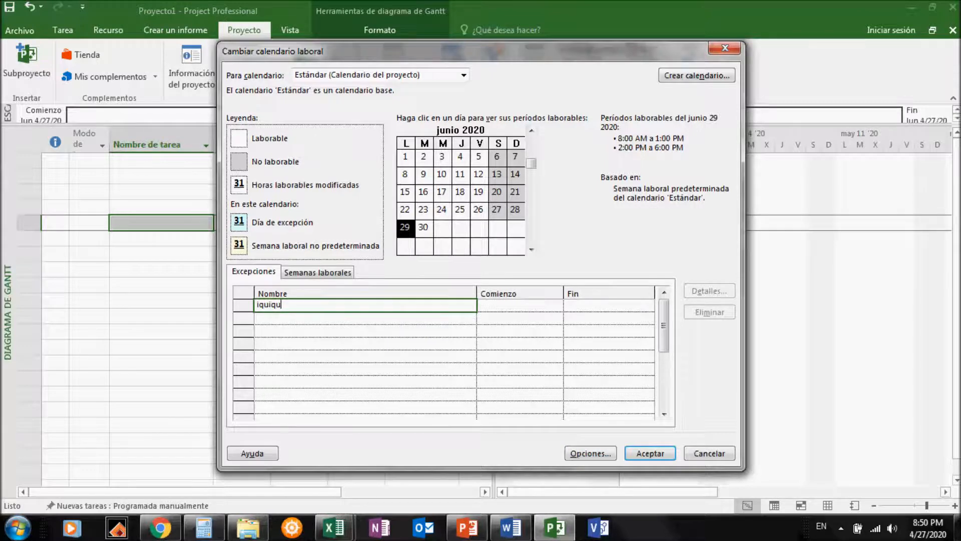
{"action": "left_click", "coordinate": [534, 306]}
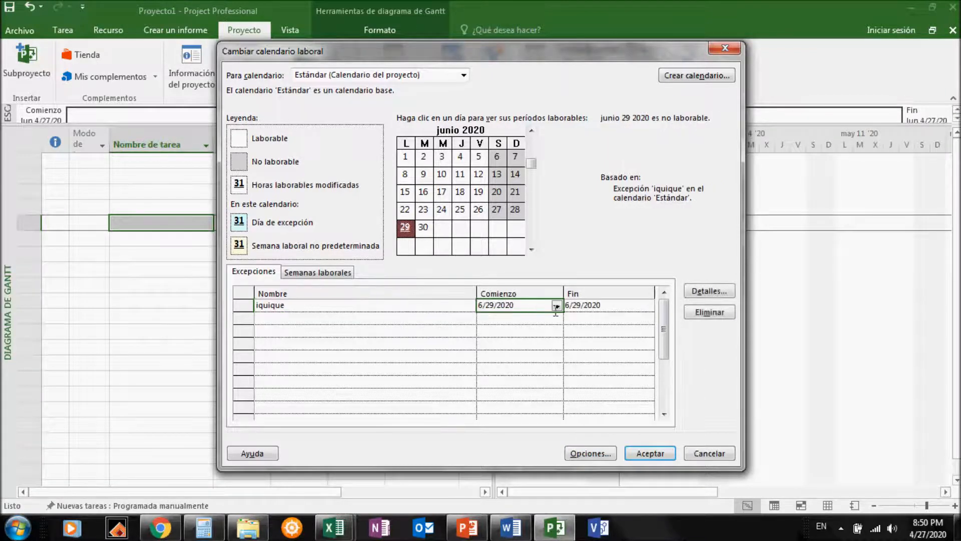
{"action": "left_click", "coordinate": [556, 306]}
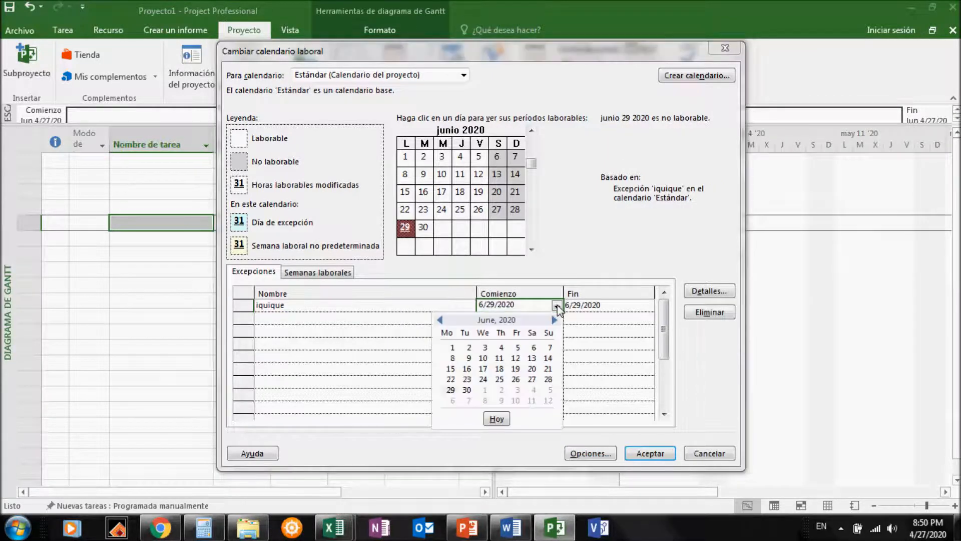
{"action": "left_click", "coordinate": [440, 319]}
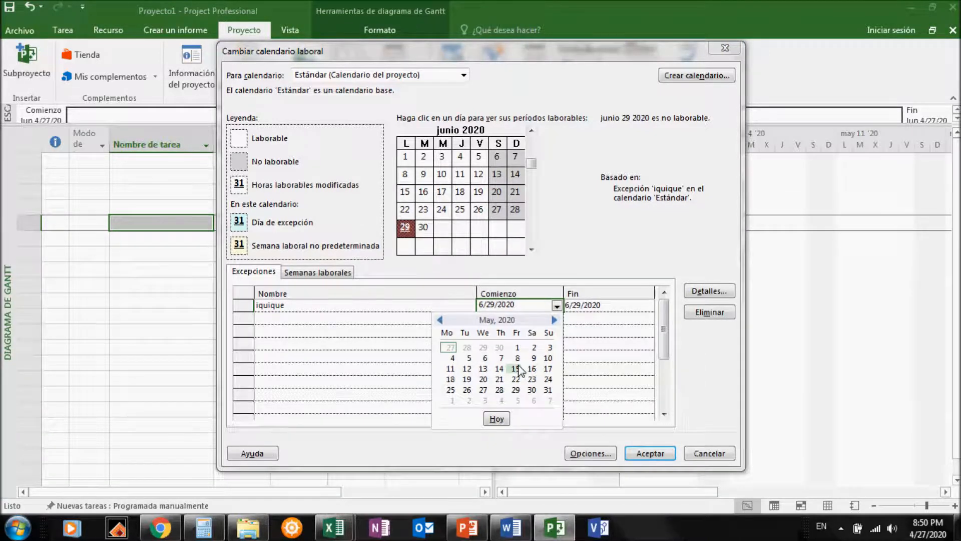
{"action": "left_click", "coordinate": [499, 379]}
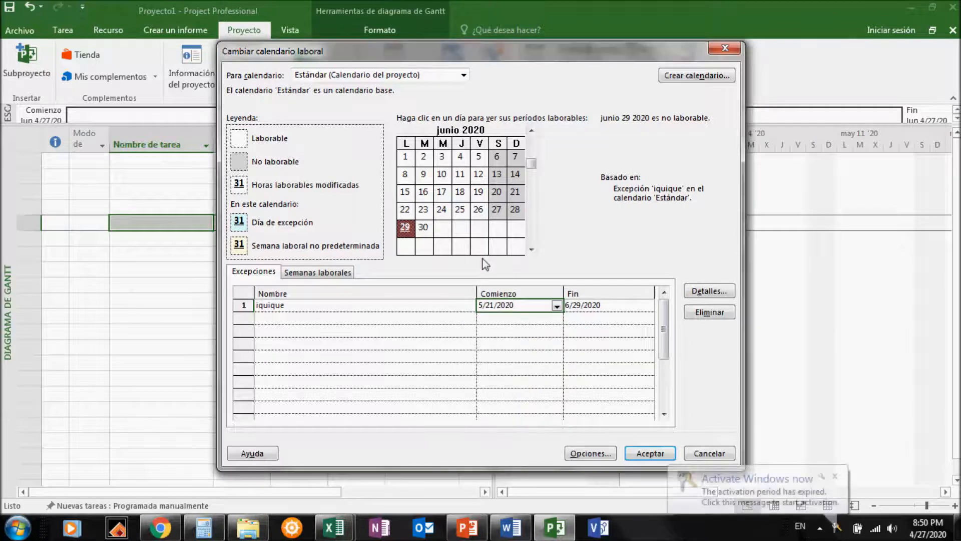
Set the end date of the "iquique" exception to 5/21/2020.
{"action": "key", "text": "Tab"}
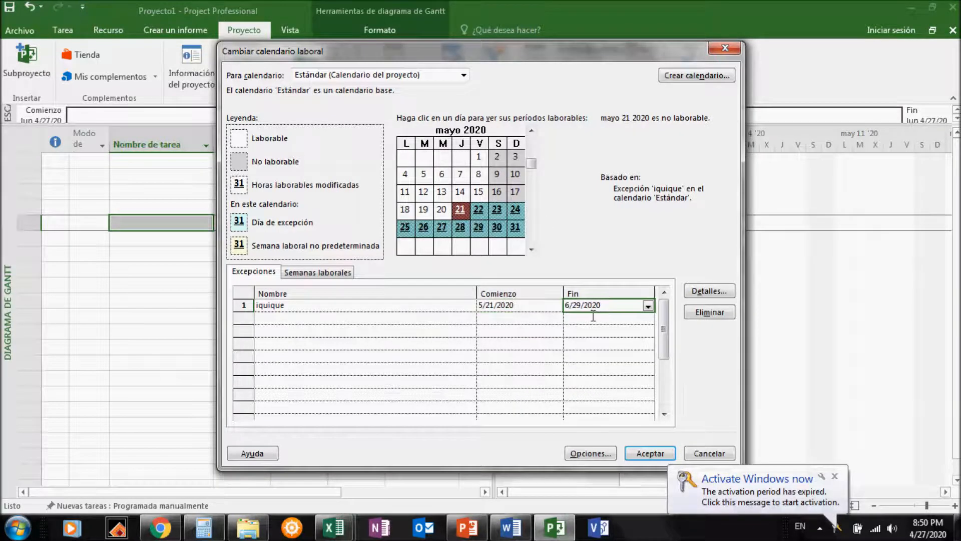
{"action": "left_click", "coordinate": [531, 309]}
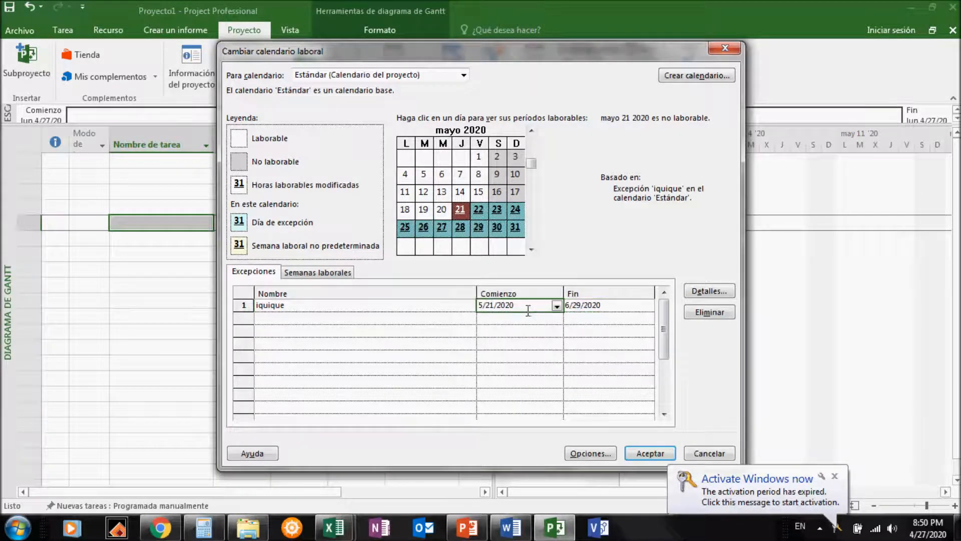
{"action": "left_click", "coordinate": [607, 310]}
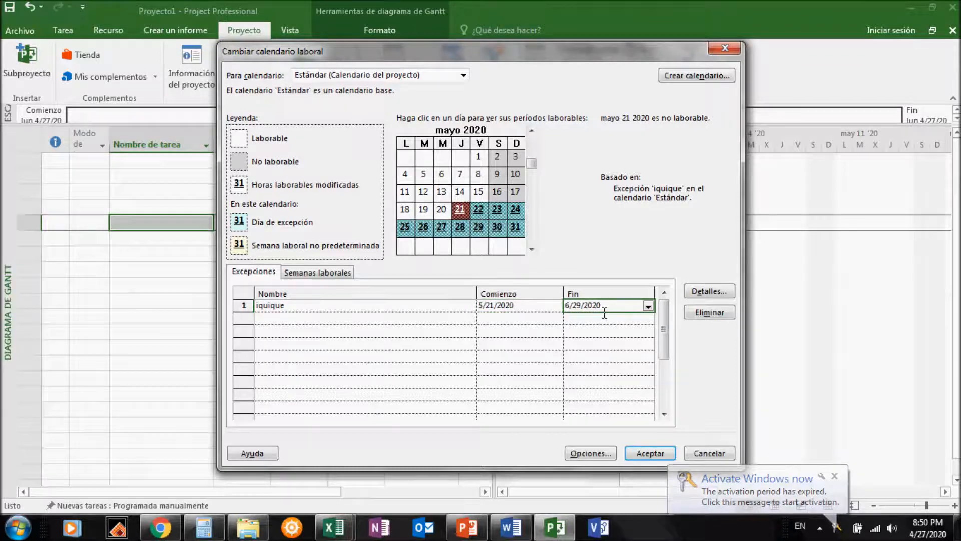
{"action": "left_click", "coordinate": [648, 307]}
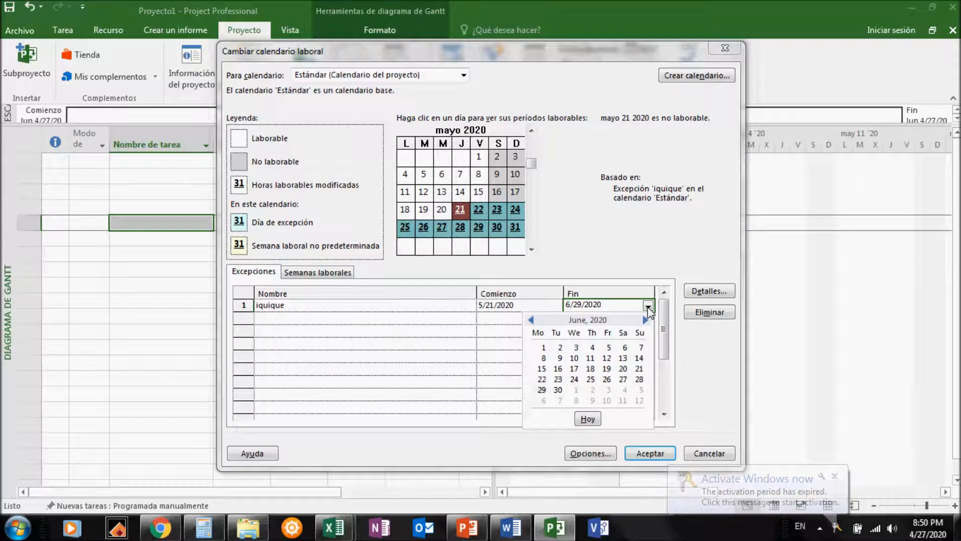
{"action": "left_click", "coordinate": [531, 319]}
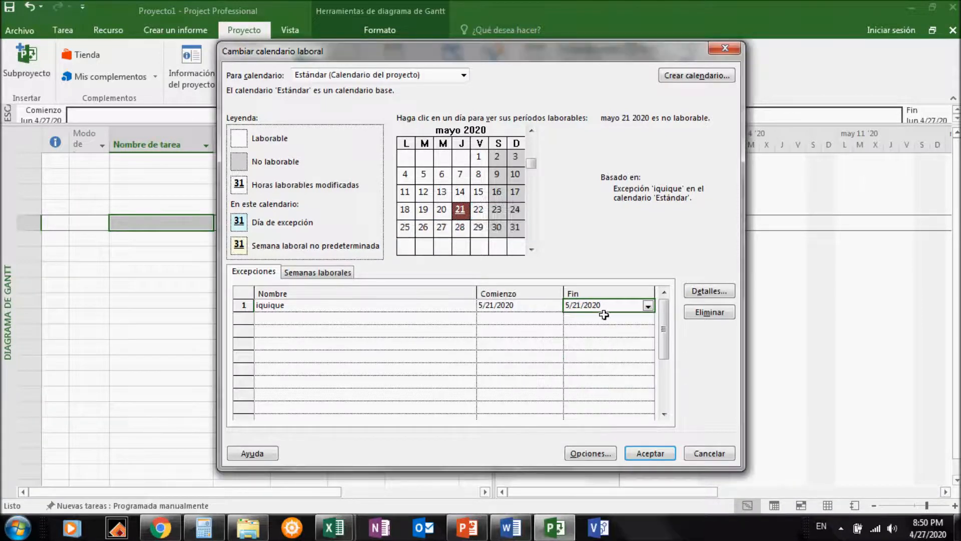
Extend the "iquique" exception to end on 5/22/2020.
{"action": "left_click", "coordinate": [600, 311]}
{"action": "left_click", "coordinate": [649, 306]}
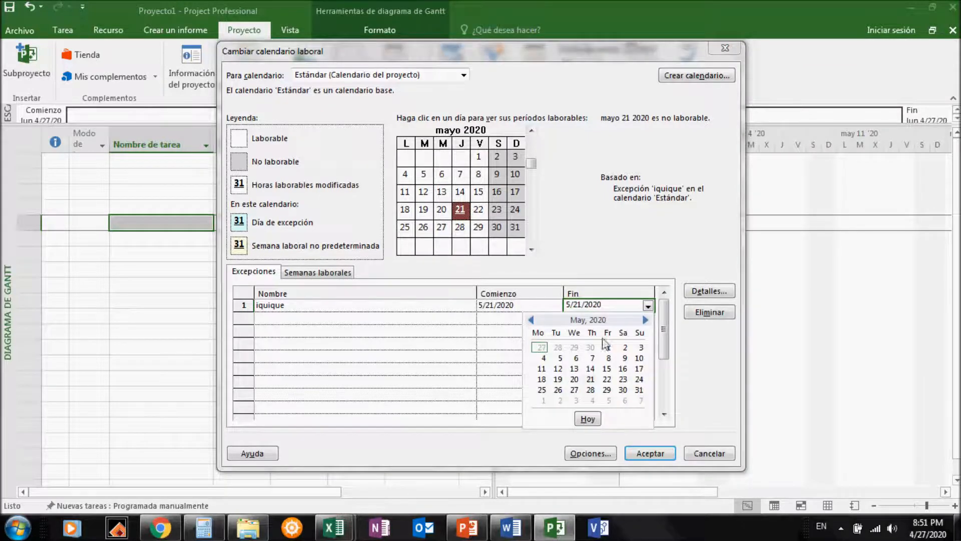
{"action": "left_click", "coordinate": [607, 379]}
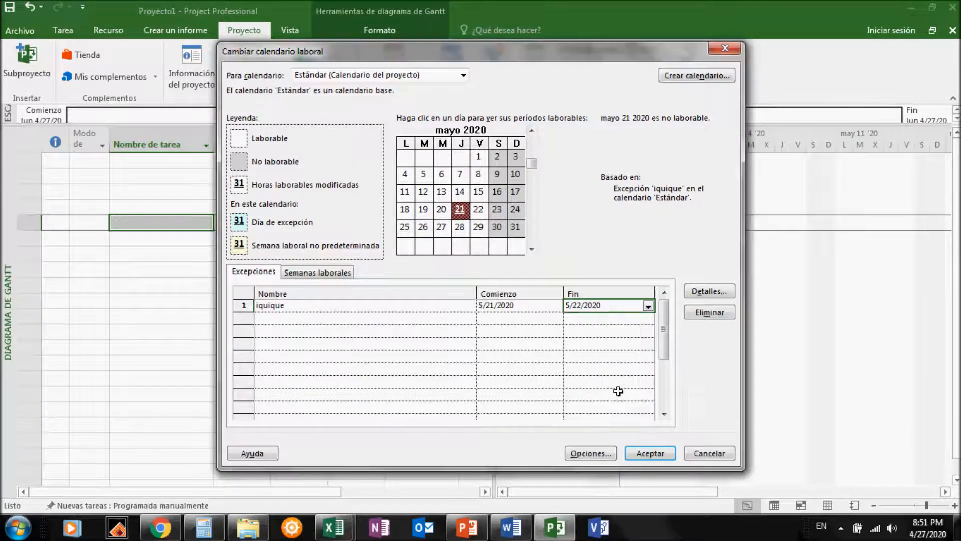
Add a second exception named "pedro y pablo" on 6/29/2020 and accept the calendar changes.
{"action": "left_click", "coordinate": [398, 320]}
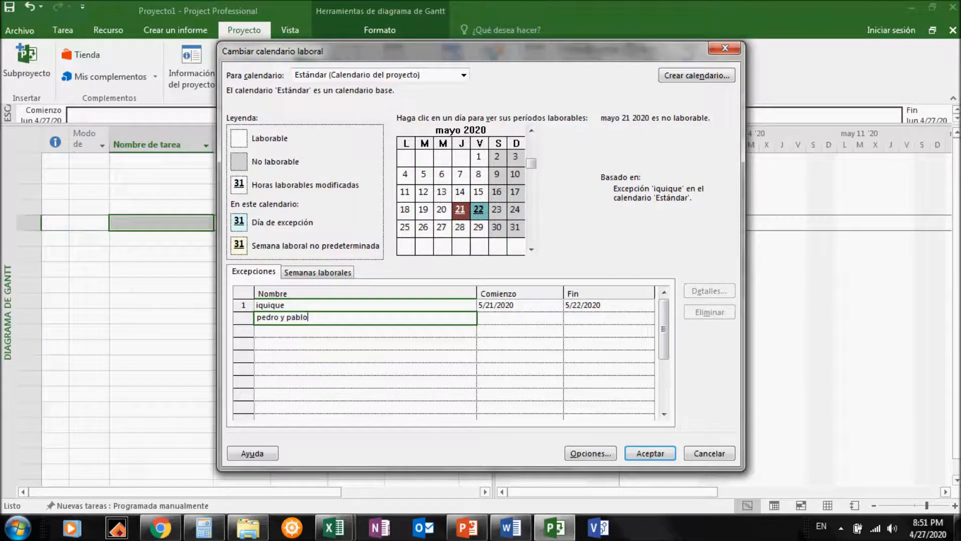
{"action": "key", "text": "Return"}
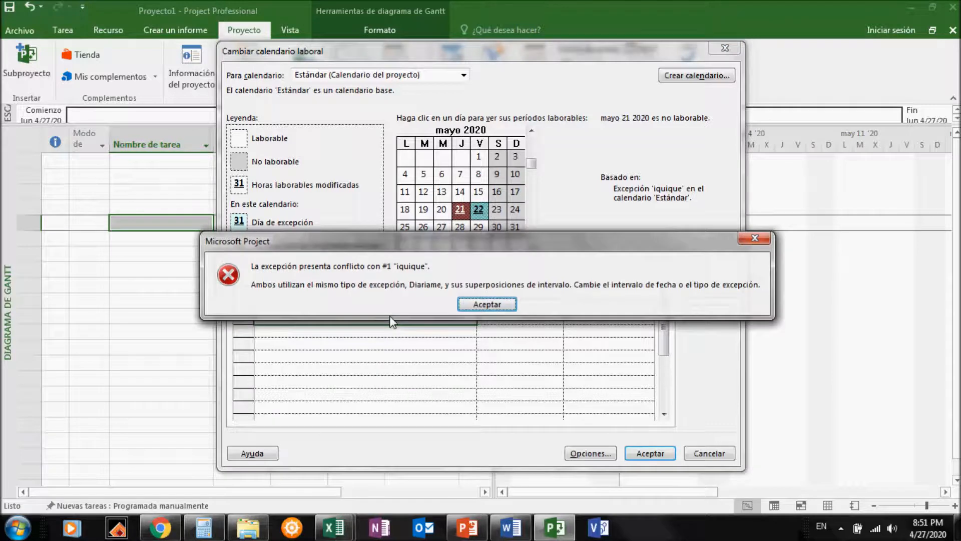
{"action": "left_click", "coordinate": [483, 303]}
{"action": "left_click", "coordinate": [543, 319]}
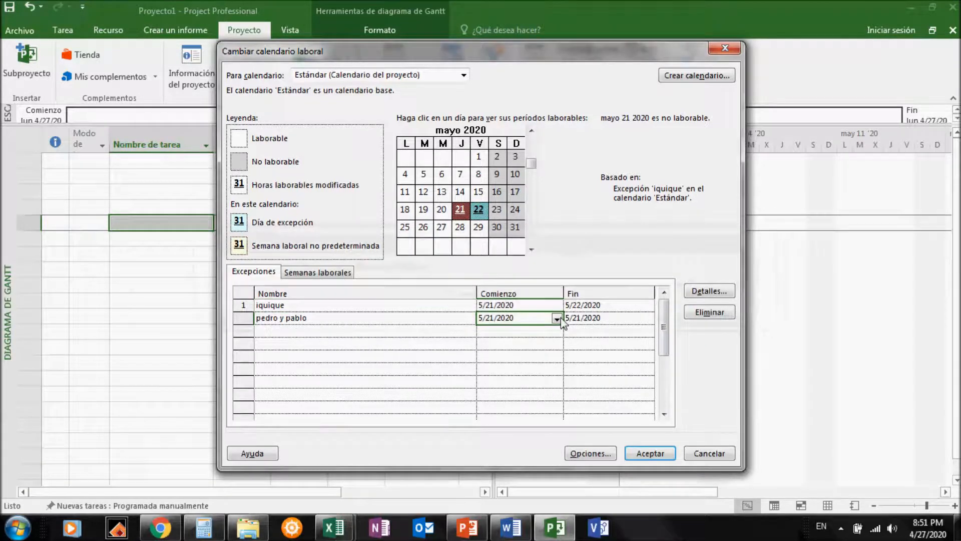
{"action": "left_click", "coordinate": [559, 318]}
{"action": "left_click", "coordinate": [554, 333]}
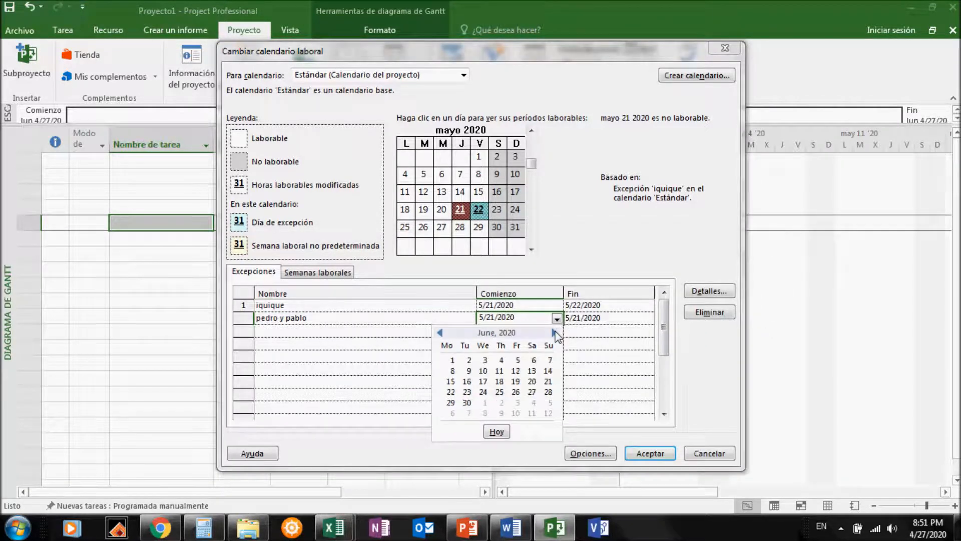
{"action": "left_click", "coordinate": [449, 403]}
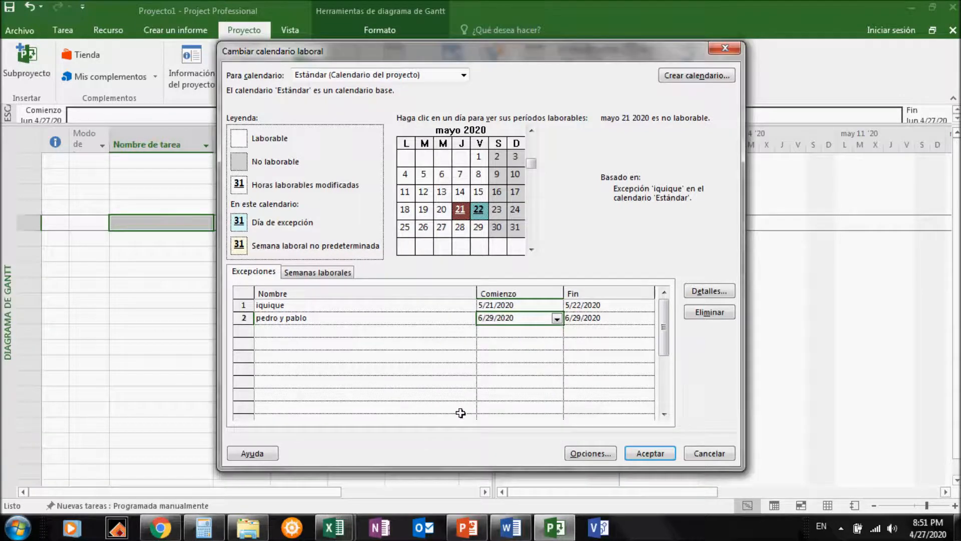
{"action": "key", "text": "Return"}
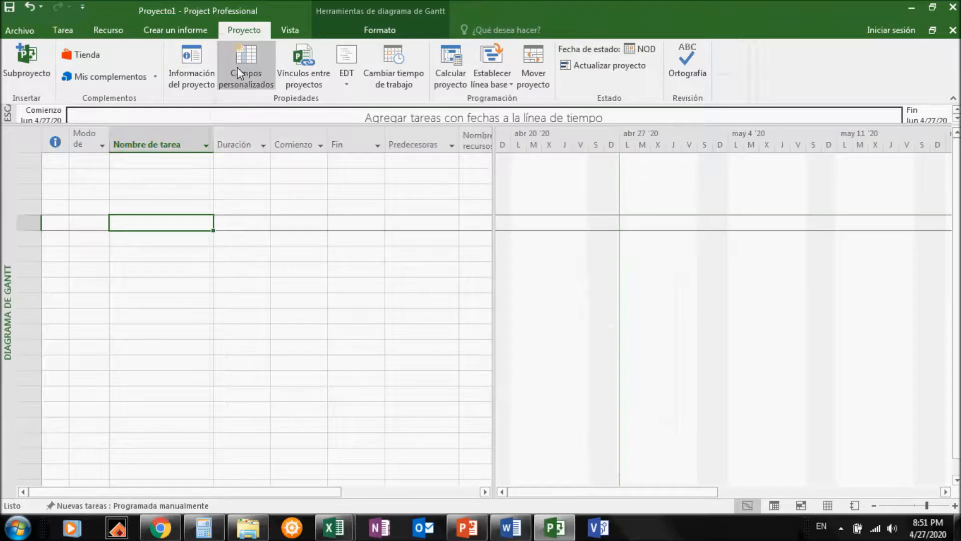
Reopen the working time settings and add an exception named "carmen" on 7/16/2020.
{"action": "left_click", "coordinate": [387, 71]}
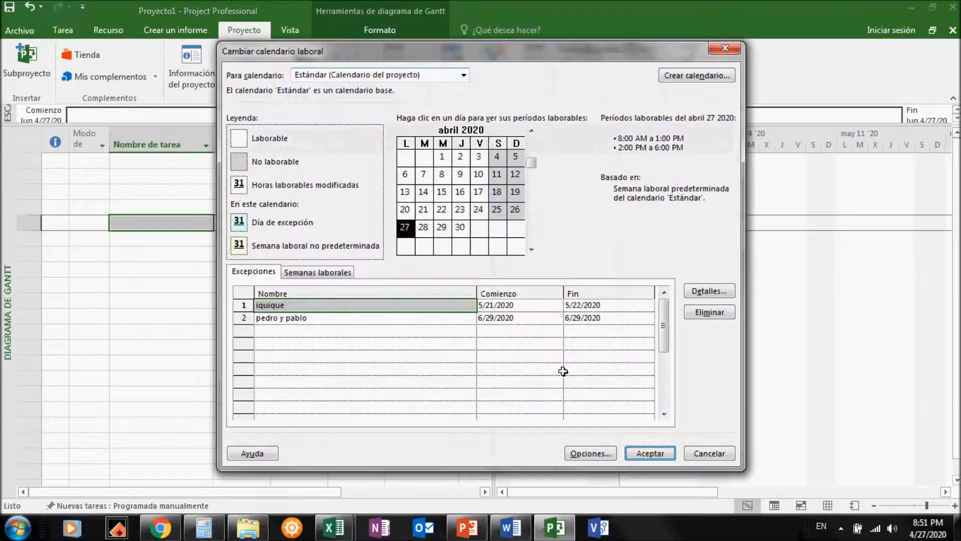
{"action": "left_click", "coordinate": [413, 333]}
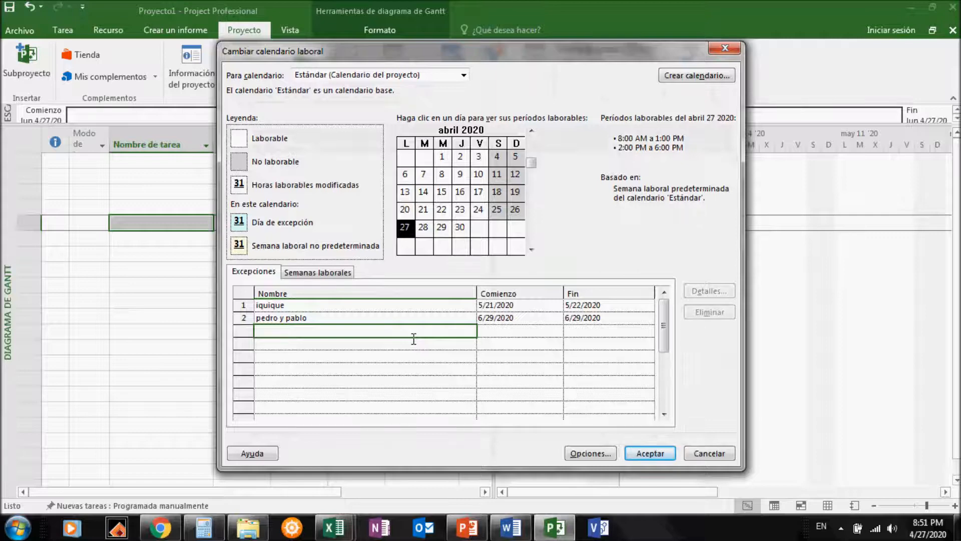
{"action": "type", "text": "carmen"}
{"action": "left_click", "coordinate": [502, 334]}
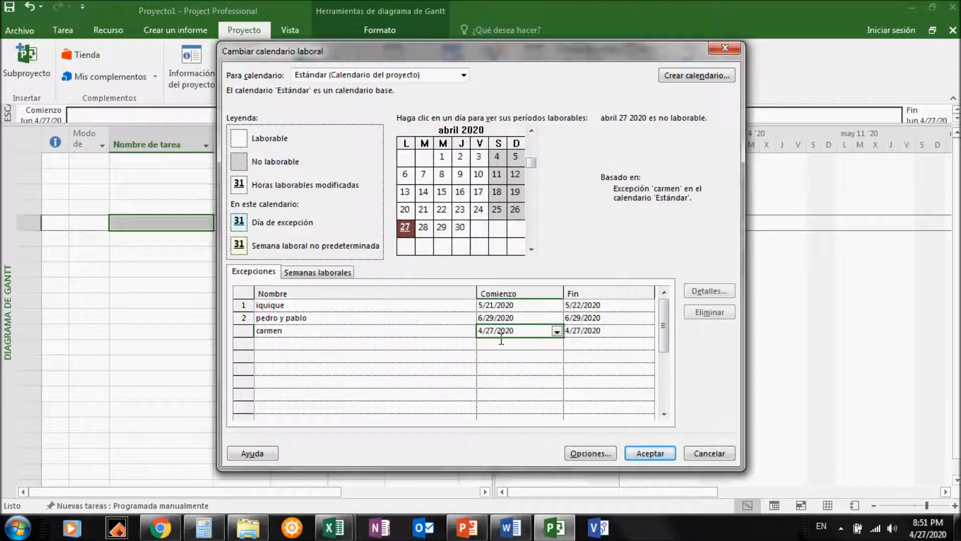
{"action": "left_click", "coordinate": [557, 332]}
{"action": "left_click", "coordinate": [553, 346]}
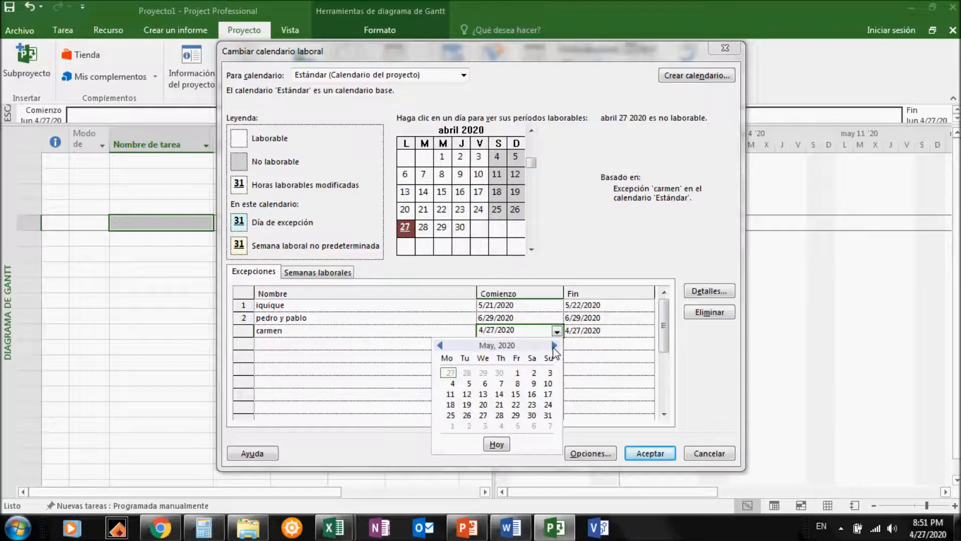
{"action": "left_click", "coordinate": [554, 345]}
{"action": "left_click", "coordinate": [554, 345]}
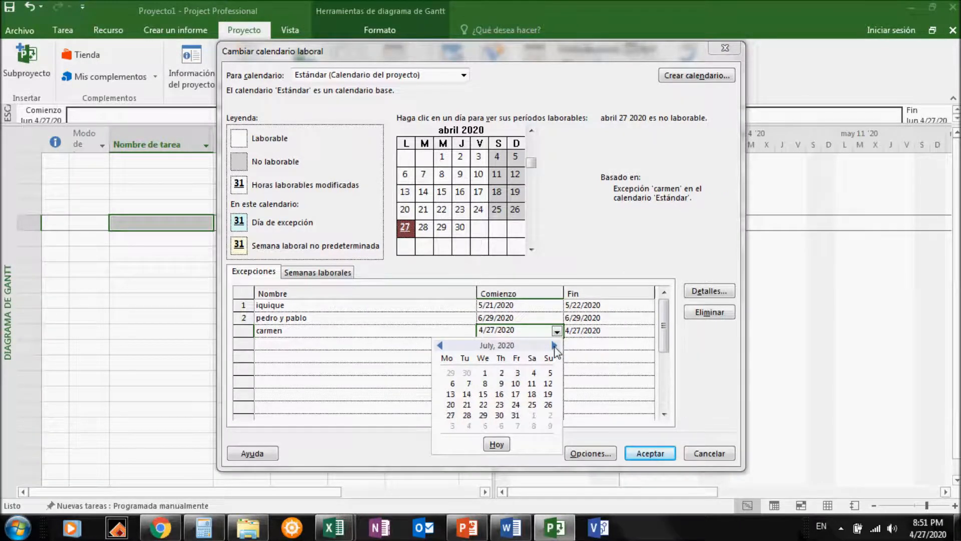
{"action": "left_click", "coordinate": [500, 395]}
{"action": "left_click", "coordinate": [542, 371]}
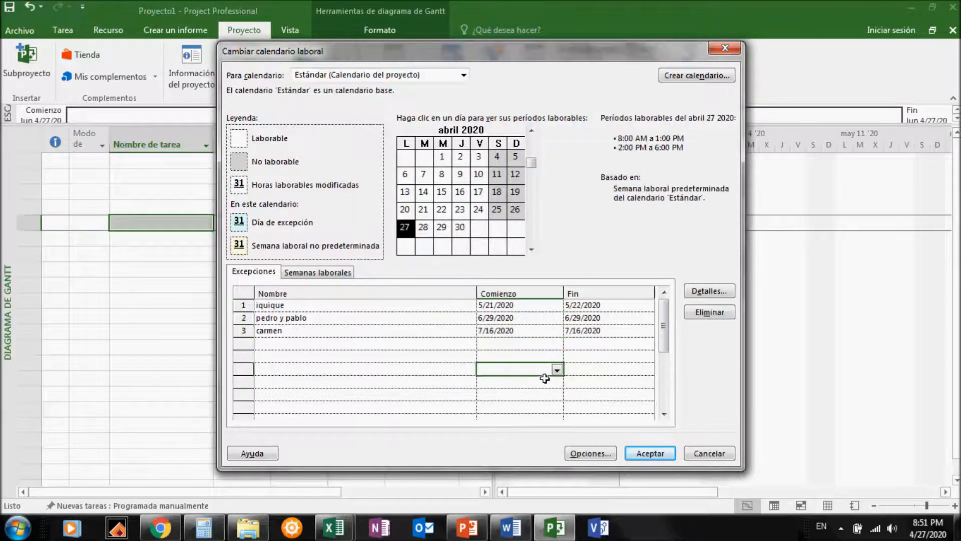
Add a fourth exception named "fiestas patrias" starting on 9/17/2020.
{"action": "left_click", "coordinate": [448, 350]}
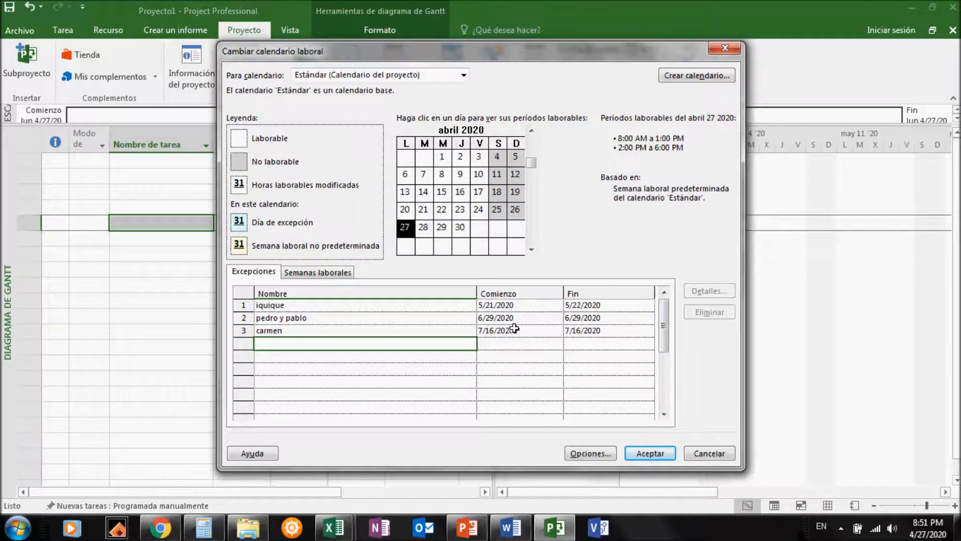
{"action": "left_click", "coordinate": [520, 305]}
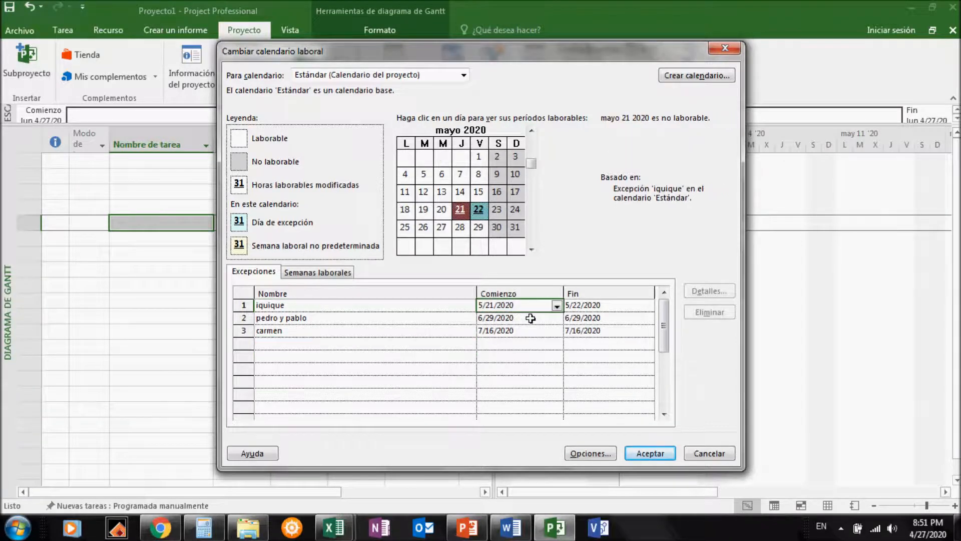
{"action": "left_click", "coordinate": [427, 349]}
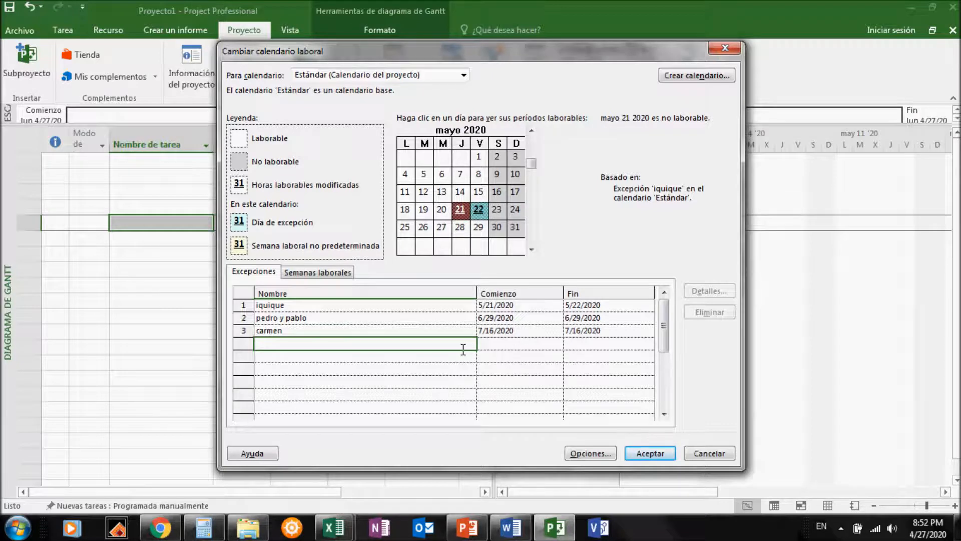
{"action": "type", "text": "fiestas patrias"}
{"action": "key", "text": "Return"}
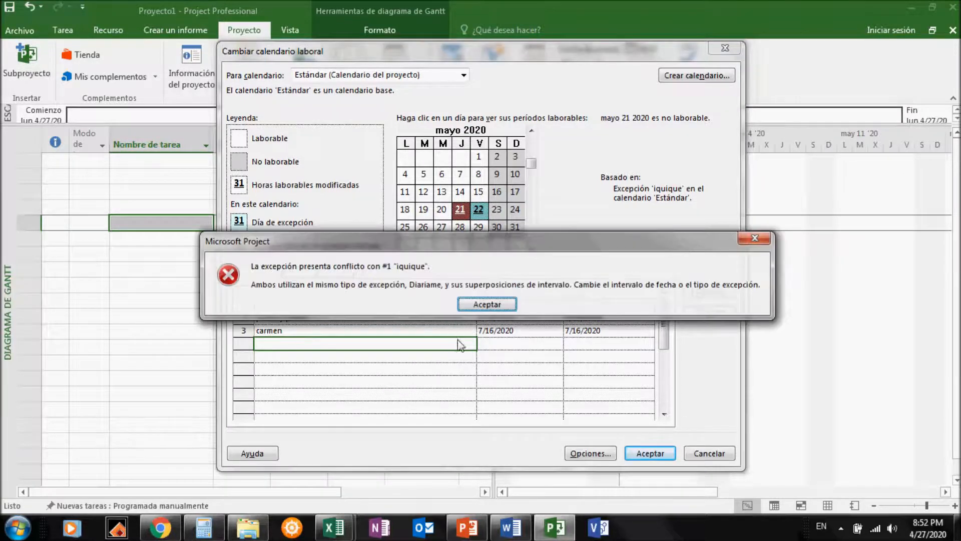
{"action": "left_click", "coordinate": [494, 305]}
{"action": "left_click", "coordinate": [549, 346]}
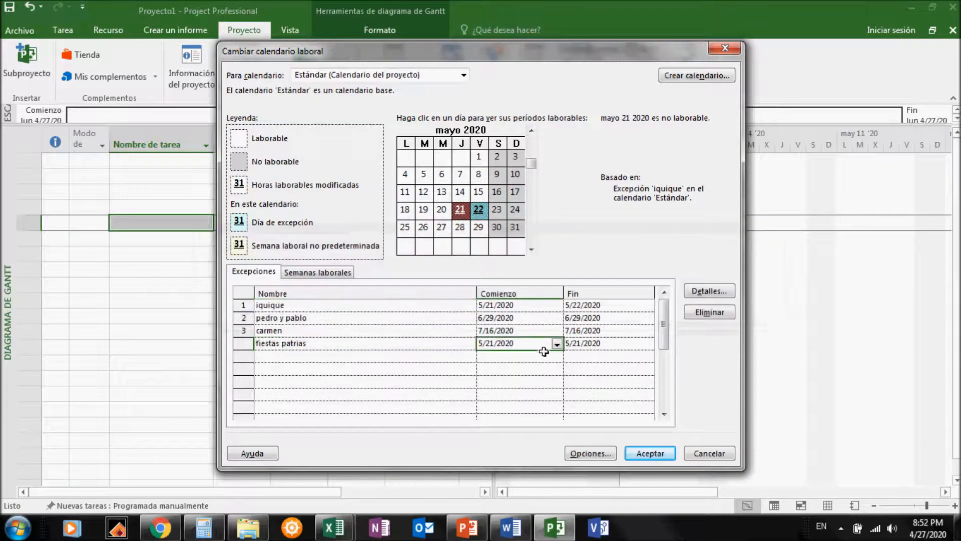
{"action": "left_click", "coordinate": [556, 344]}
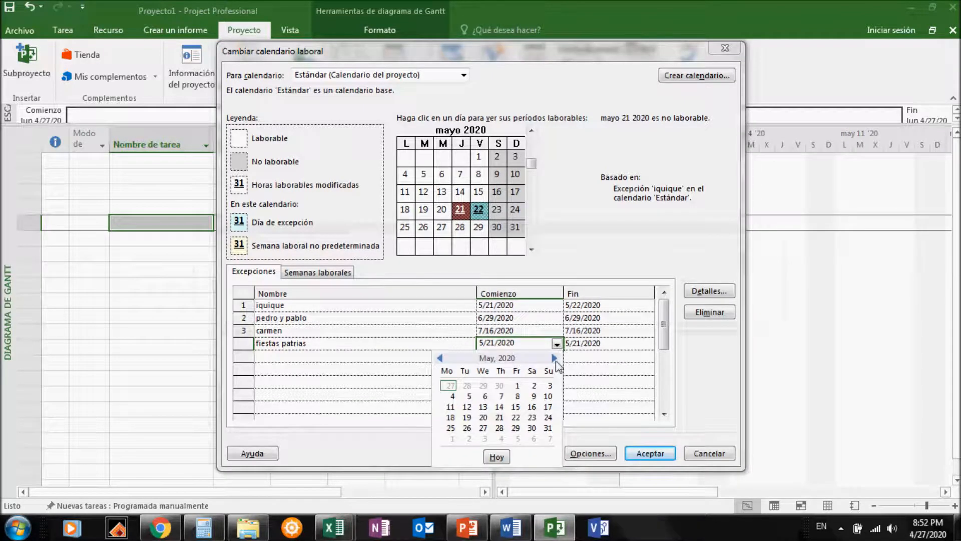
{"action": "left_click", "coordinate": [554, 358]}
{"action": "left_click", "coordinate": [554, 358]}
{"action": "left_click", "coordinate": [554, 358]}
{"action": "left_click", "coordinate": [554, 358]}
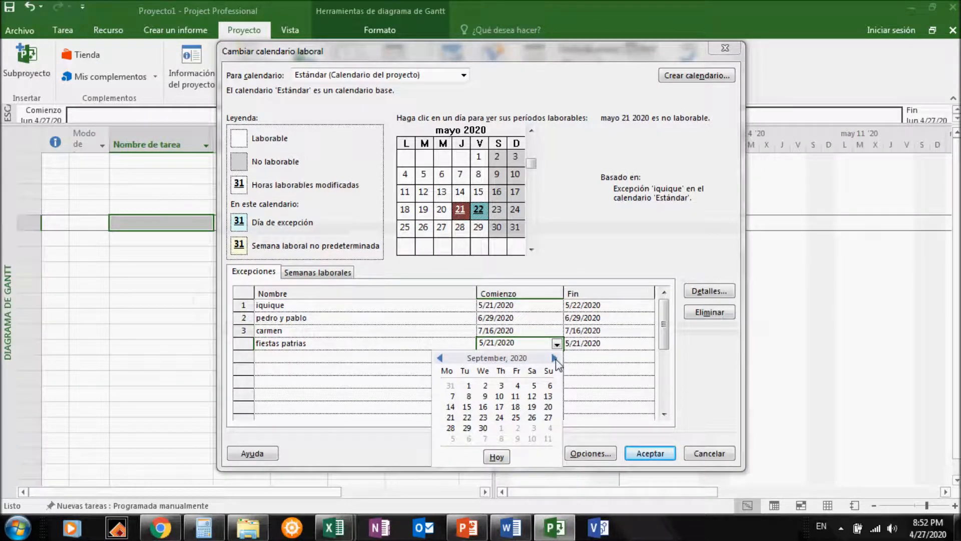
{"action": "left_click", "coordinate": [499, 406]}
Extend the "fiestas patrias" exception to end on 9/18/2020.
{"action": "left_click", "coordinate": [619, 350]}
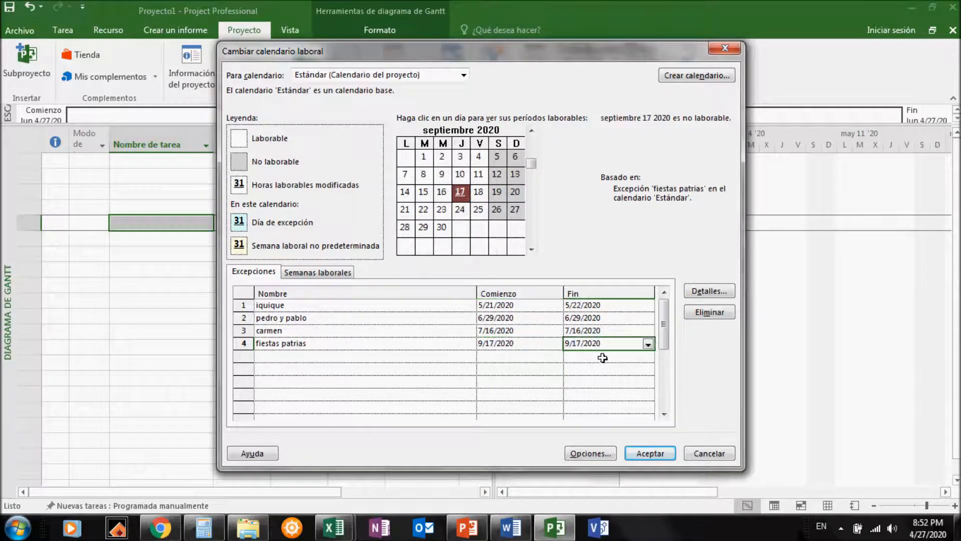
{"action": "left_click", "coordinate": [647, 346]}
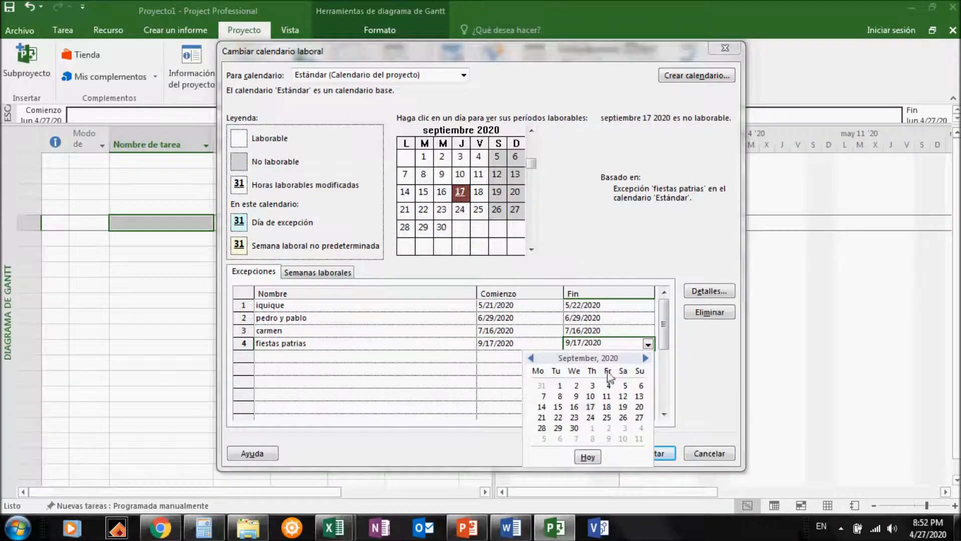
{"action": "left_click", "coordinate": [604, 407]}
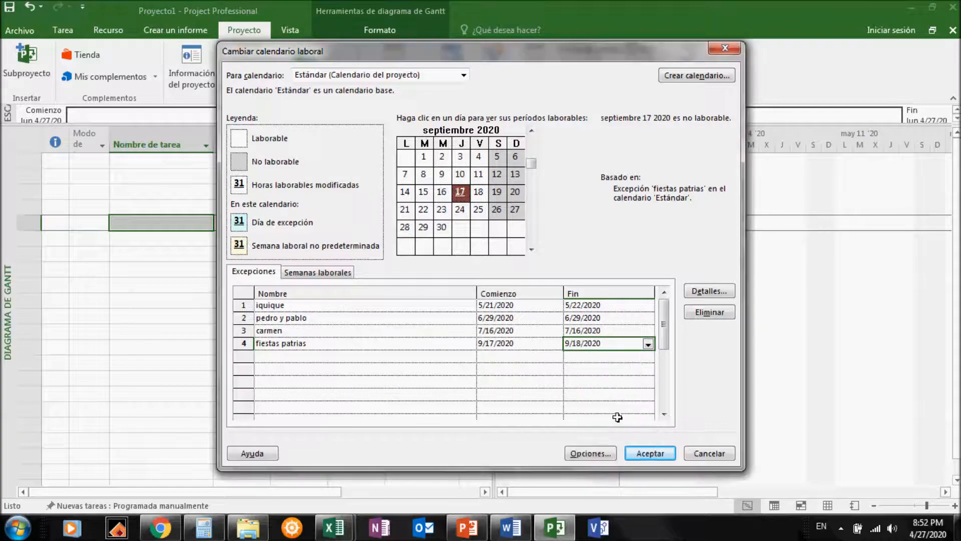
{"action": "left_click", "coordinate": [550, 384]}
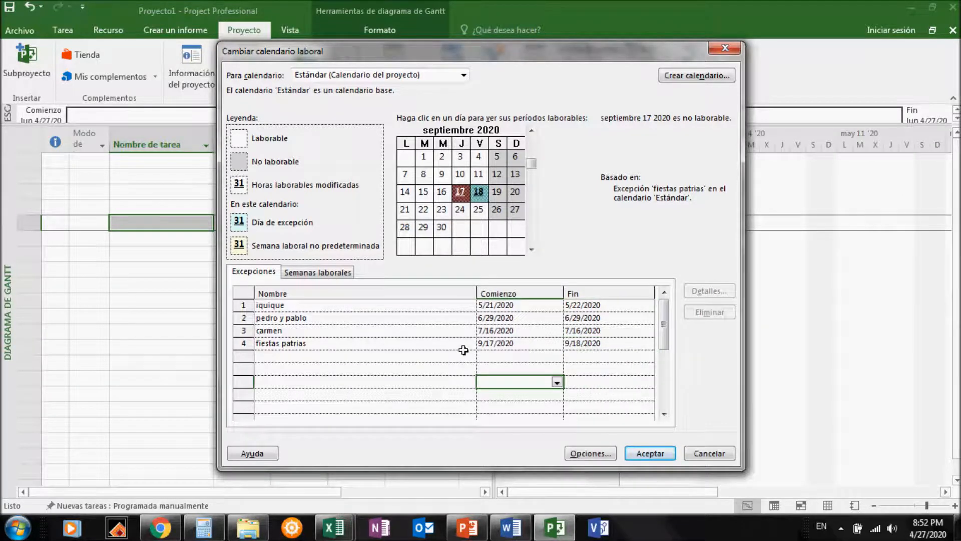
Check the working periods of 3 September 2020 and review the details of the "iquique" exception.
{"action": "left_click", "coordinate": [478, 231]}
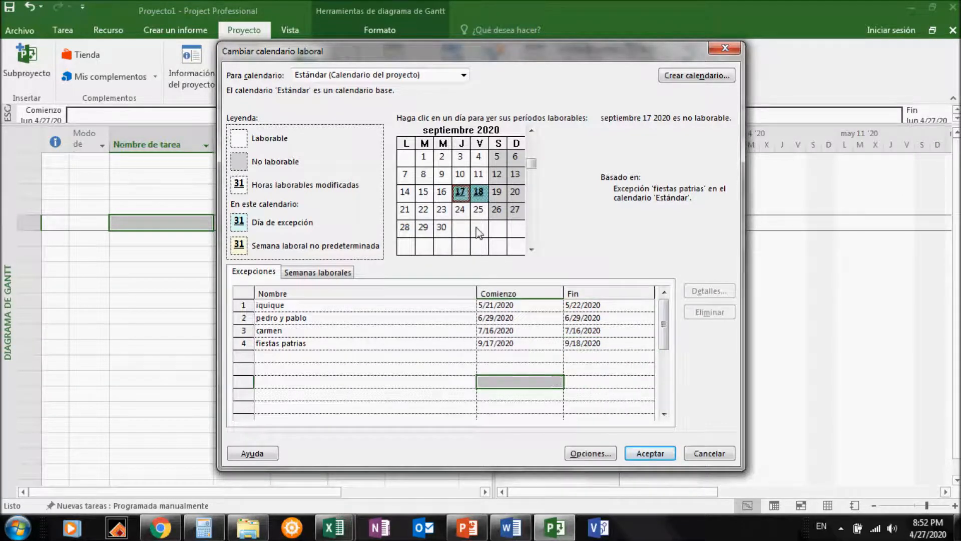
{"action": "left_click", "coordinate": [460, 158]}
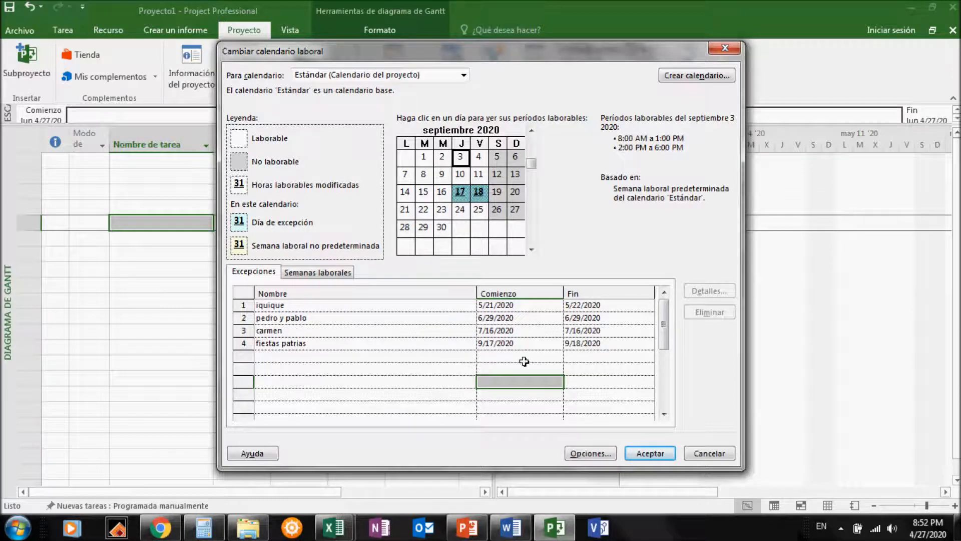
{"action": "left_click", "coordinate": [382, 308]}
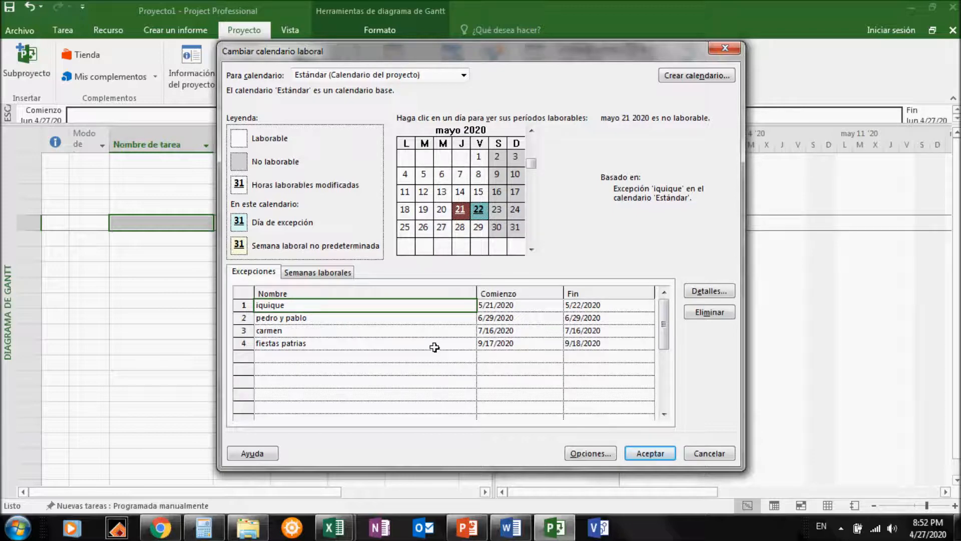
{"action": "left_click", "coordinate": [712, 293]}
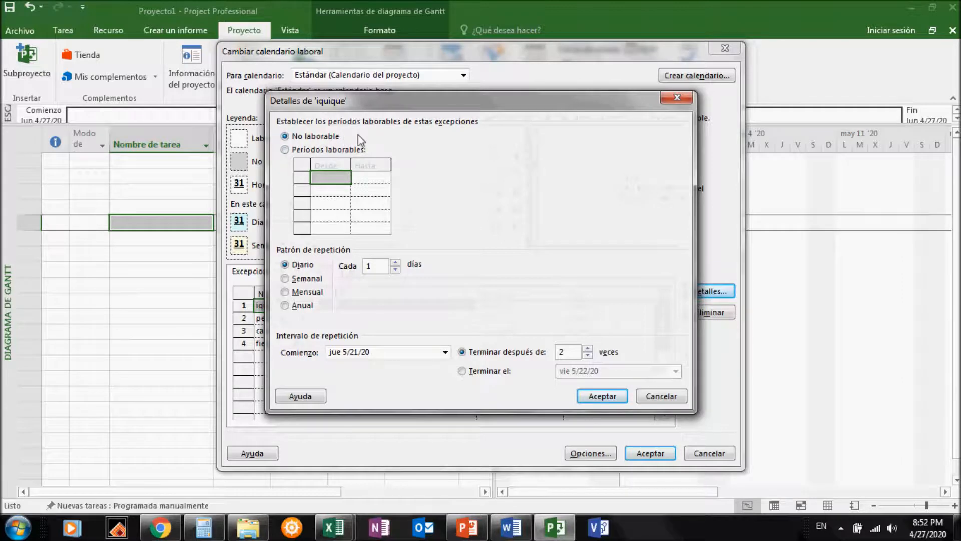
{"action": "left_click", "coordinate": [601, 397]}
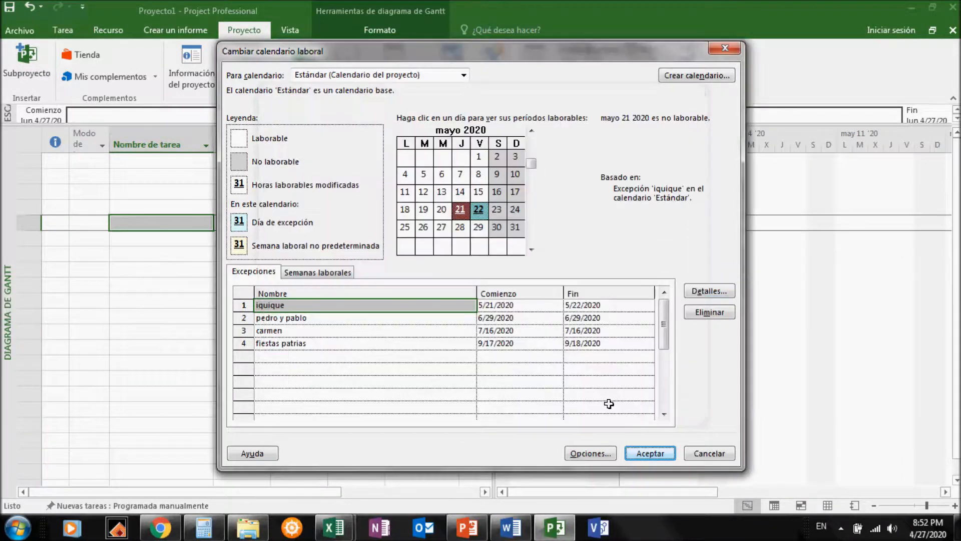
Add a fifth exception named "recuperativo" on Saturday 5/30/2020.
{"action": "left_click", "coordinate": [444, 361]}
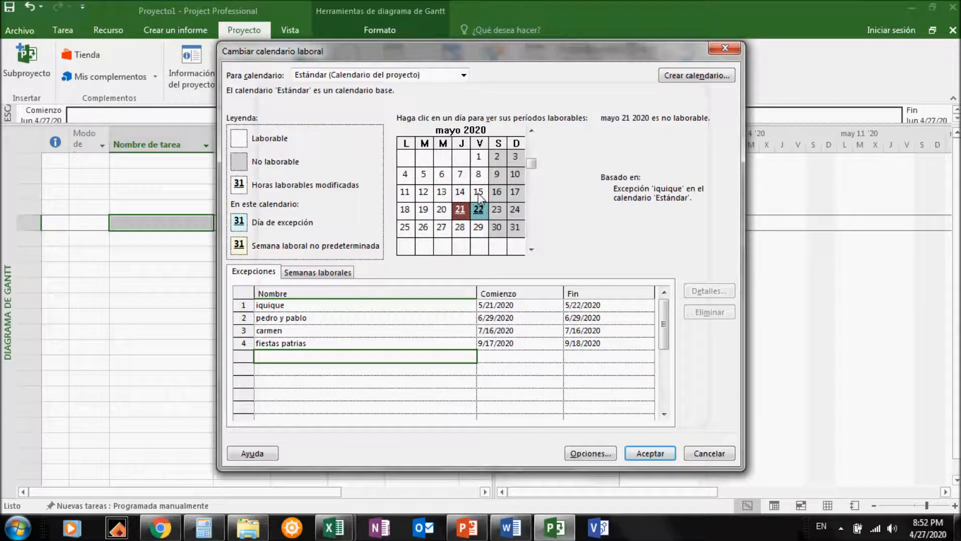
{"action": "mouse_move", "coordinate": [478, 195]}
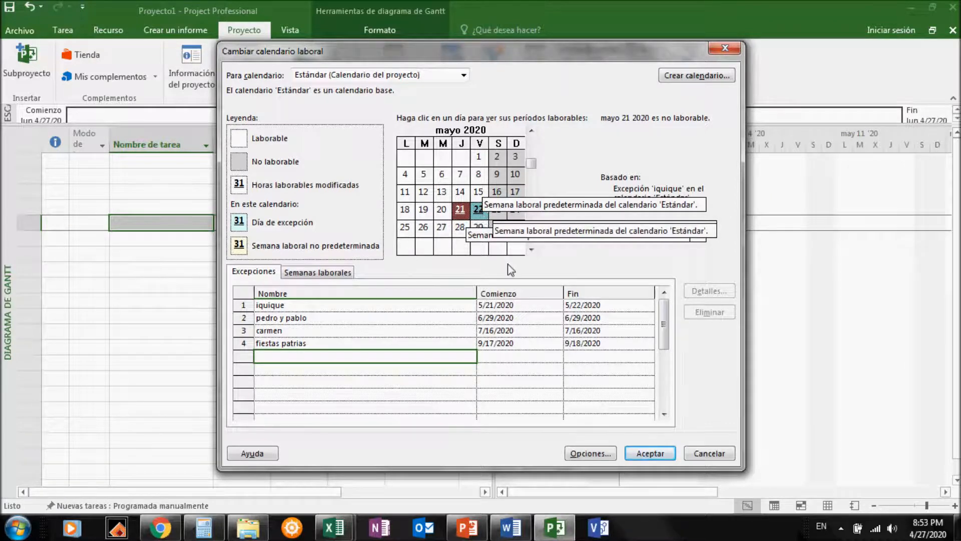
{"action": "key", "text": "Down"}
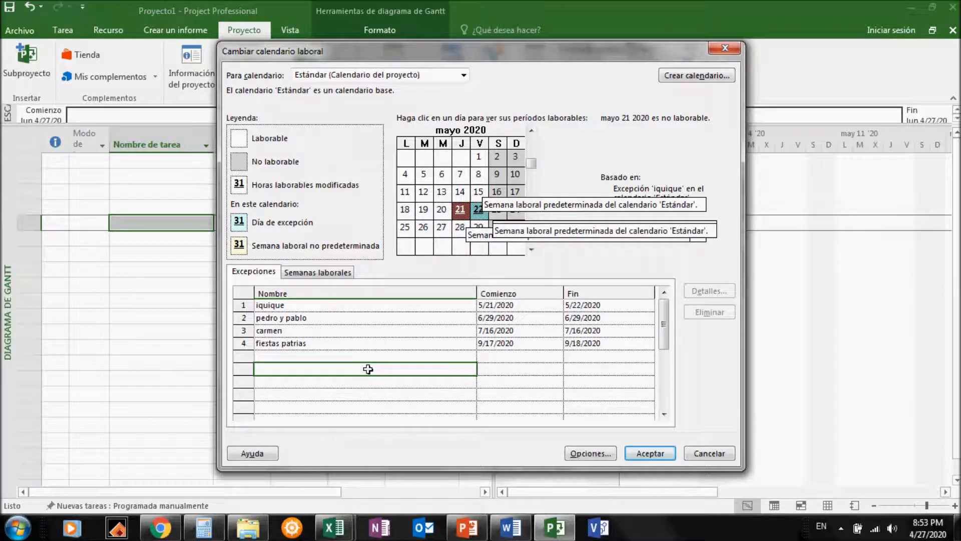
{"action": "key", "text": "Up"}
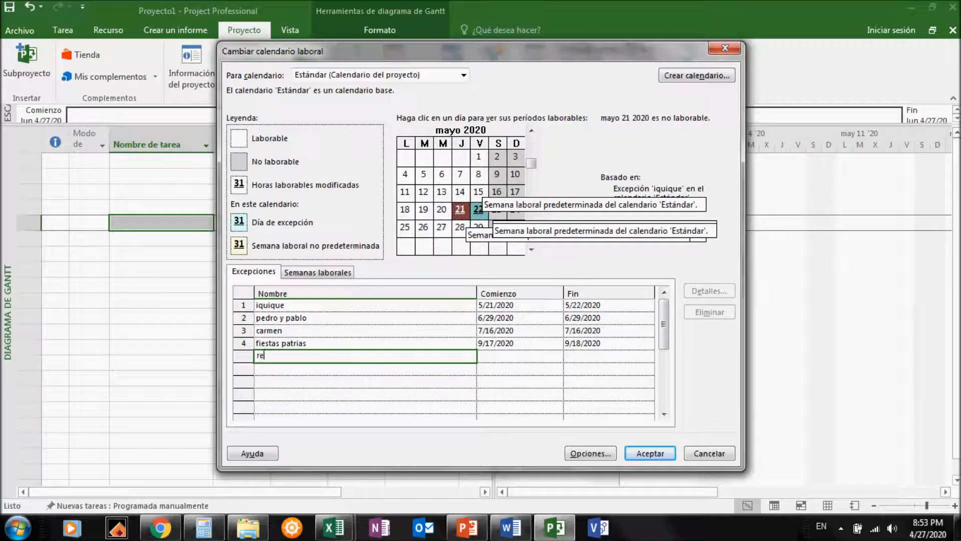
{"action": "type", "text": "recuperativo"}
{"action": "key", "text": "Tab"}
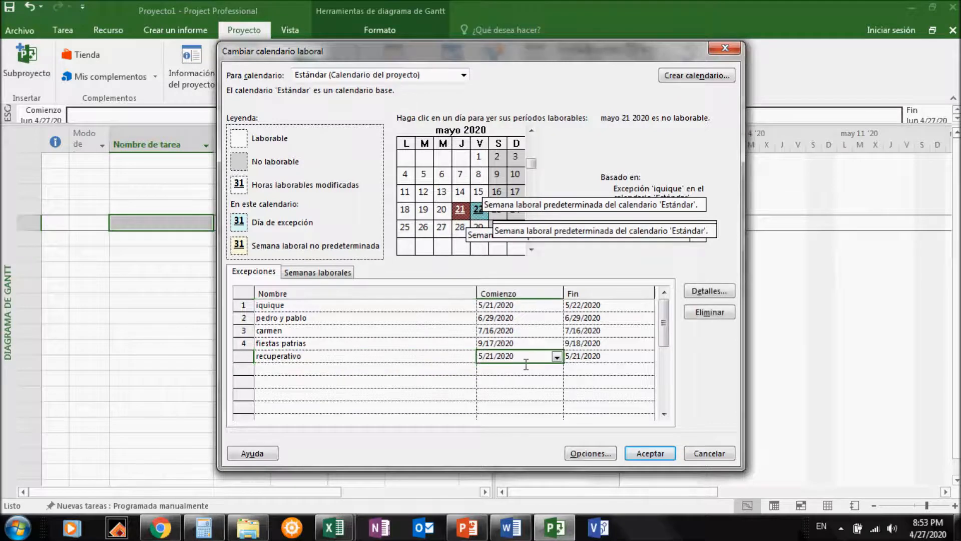
{"action": "left_click", "coordinate": [556, 357]}
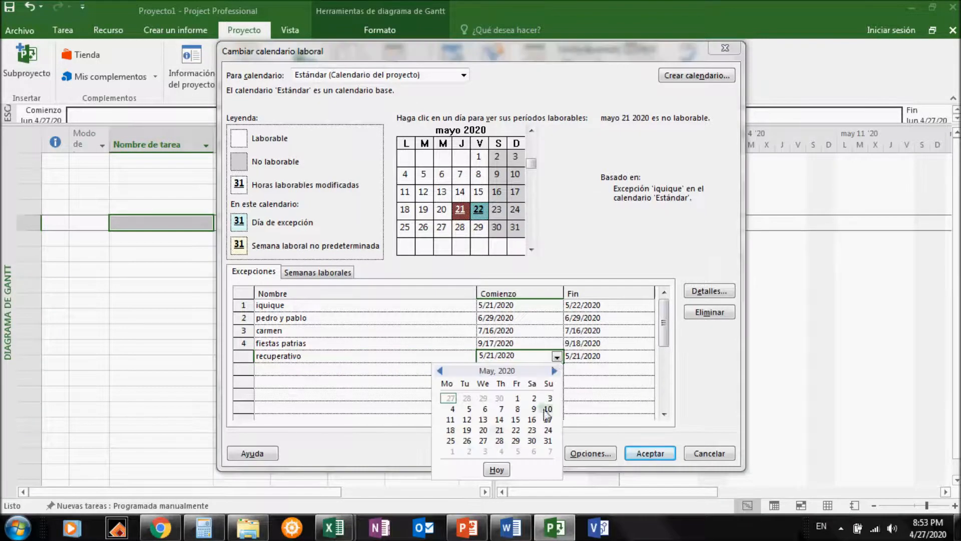
{"action": "left_click", "coordinate": [532, 440]}
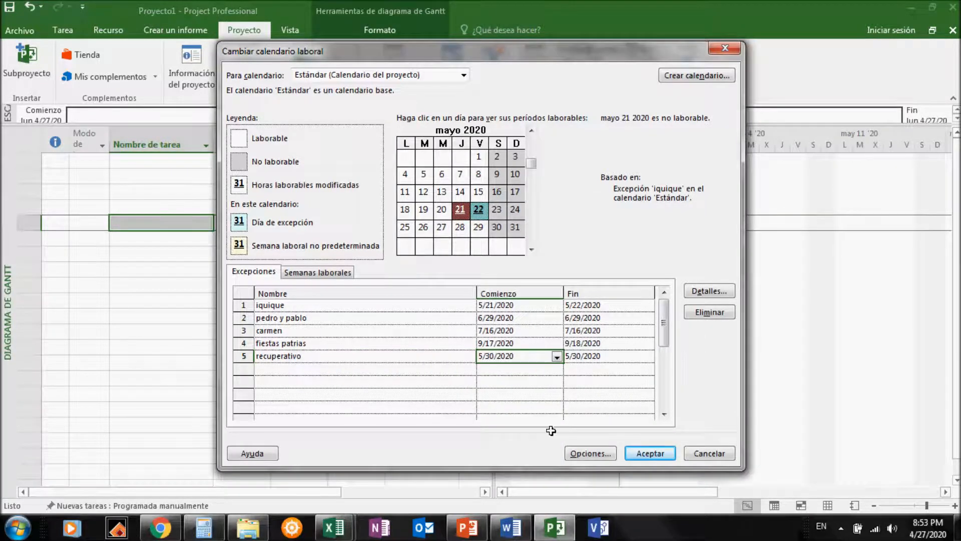
{"action": "left_click", "coordinate": [552, 370]}
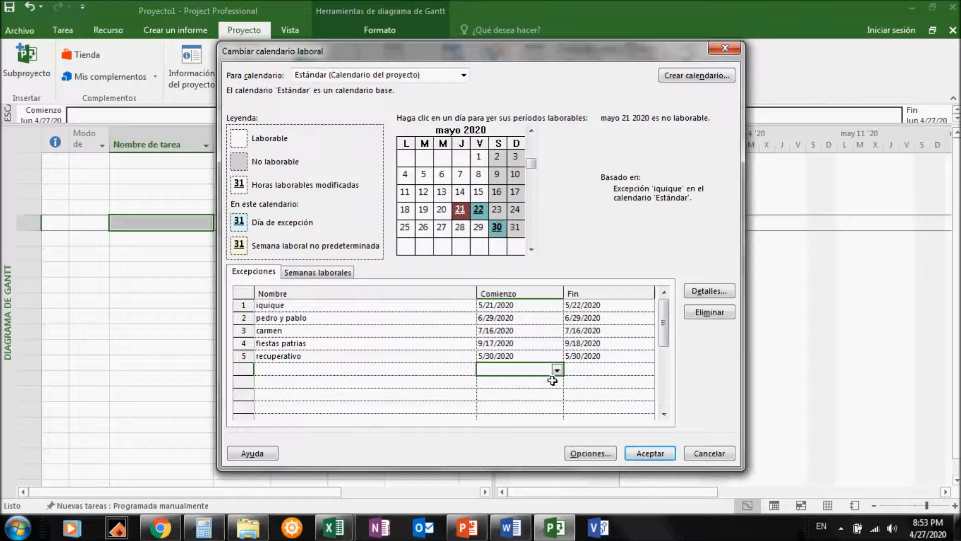
Make the "recuperativo" exception a working day with its first period from 8:00 AM to 1:00 PM.
{"action": "left_click", "coordinate": [425, 359]}
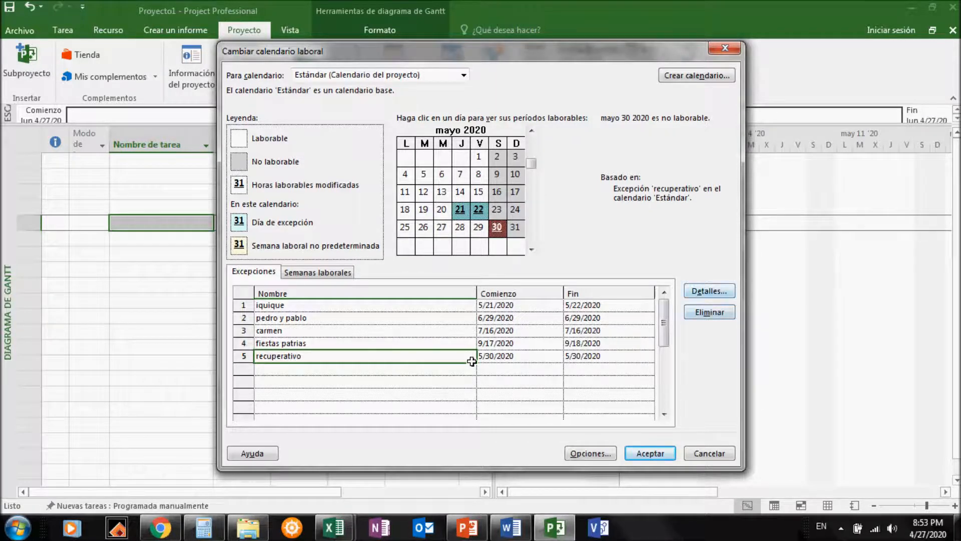
{"action": "left_click", "coordinate": [697, 291]}
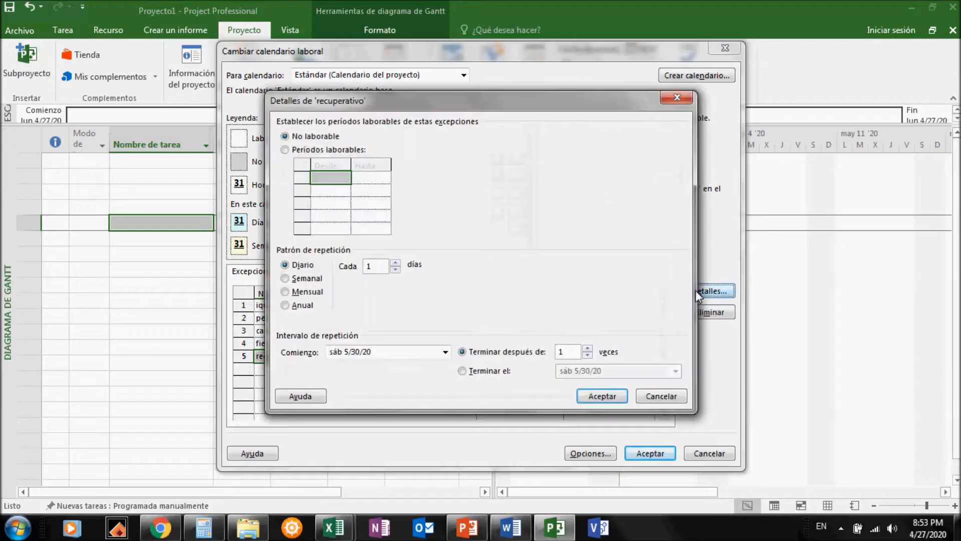
{"action": "left_click", "coordinate": [285, 150]}
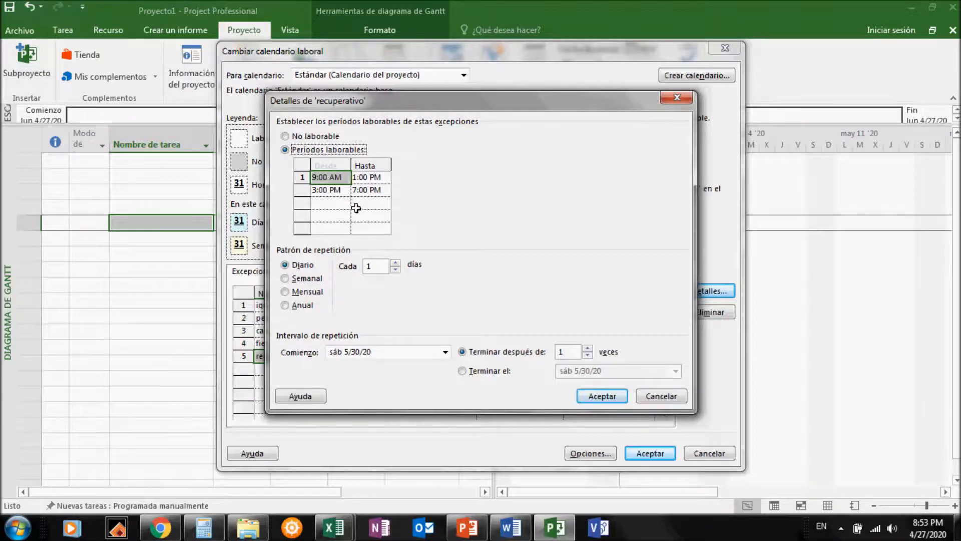
{"action": "left_click", "coordinate": [349, 182]}
{"action": "key", "text": "BackSpace"}
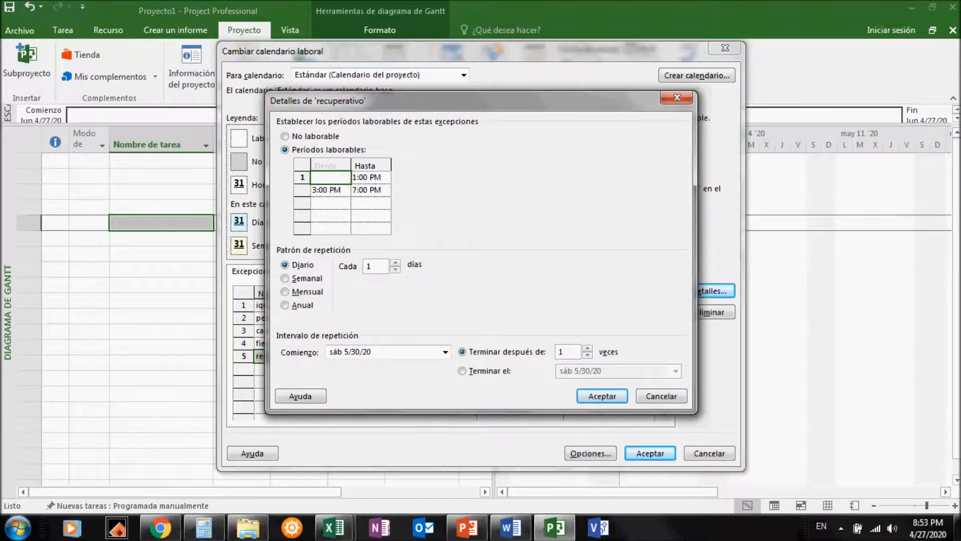
{"action": "type", "text": "8"}
{"action": "key", "text": "Return"}
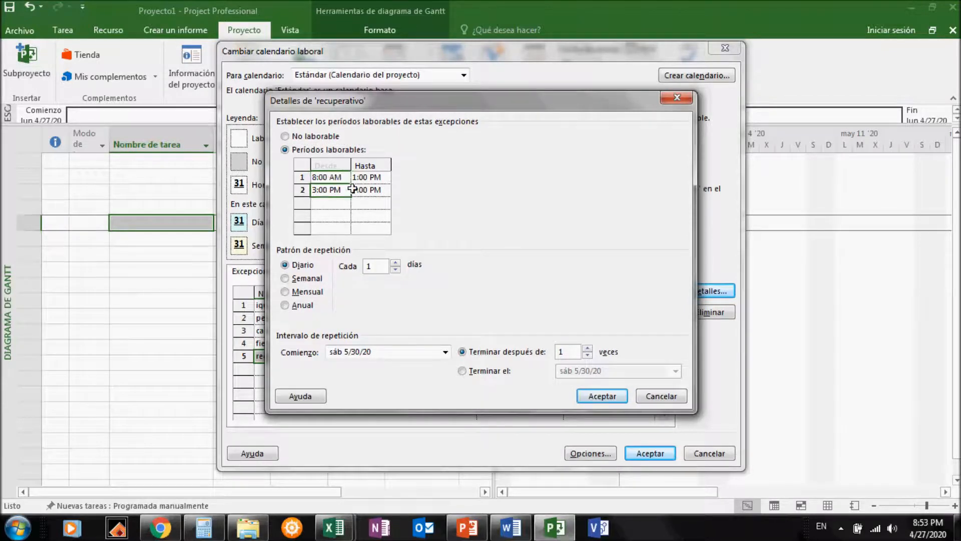
{"action": "left_click", "coordinate": [379, 182]}
{"action": "type", "text": "13"}
{"action": "key", "text": "Return"}
Set the second working period of "recuperativo" from 2:00 PM to 6:00 PM and accept the exception details.
{"action": "left_click", "coordinate": [342, 195]}
{"action": "type", "text": "14"}
{"action": "key", "text": "Return"}
{"action": "left_click", "coordinate": [373, 190]}
{"action": "type", "text": "18"}
{"action": "key", "text": "Return"}
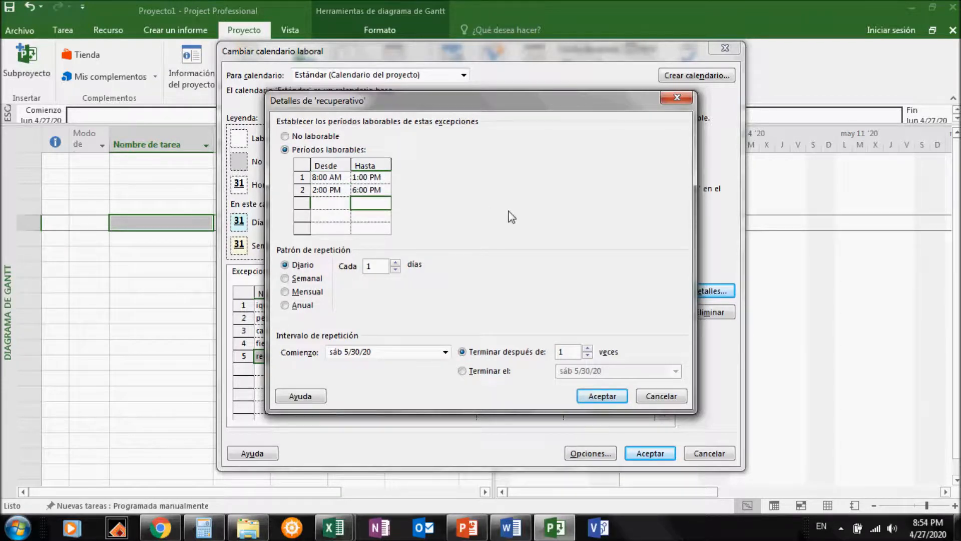
{"action": "left_click", "coordinate": [600, 397]}
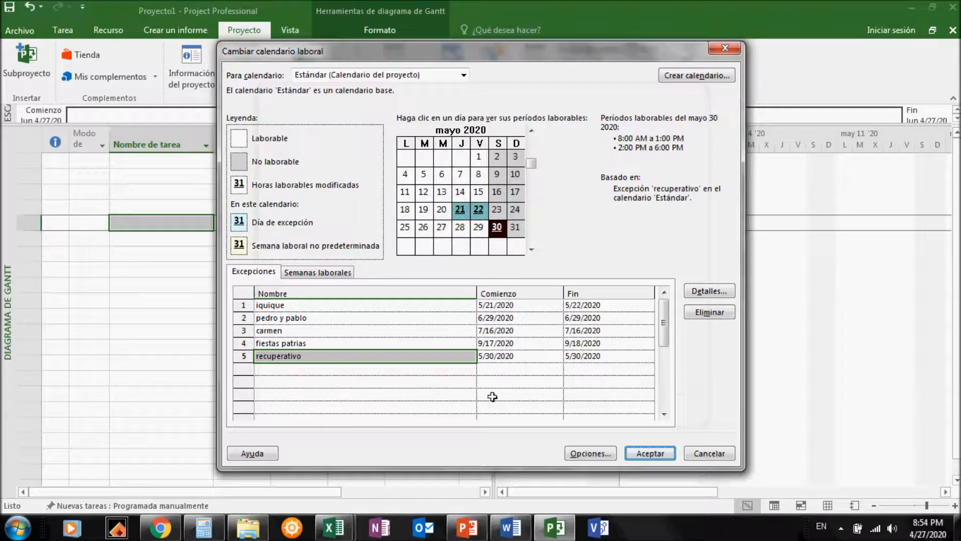
Check the working periods of 27 May 2020 and accept the calendar changes.
{"action": "left_click", "coordinate": [447, 231]}
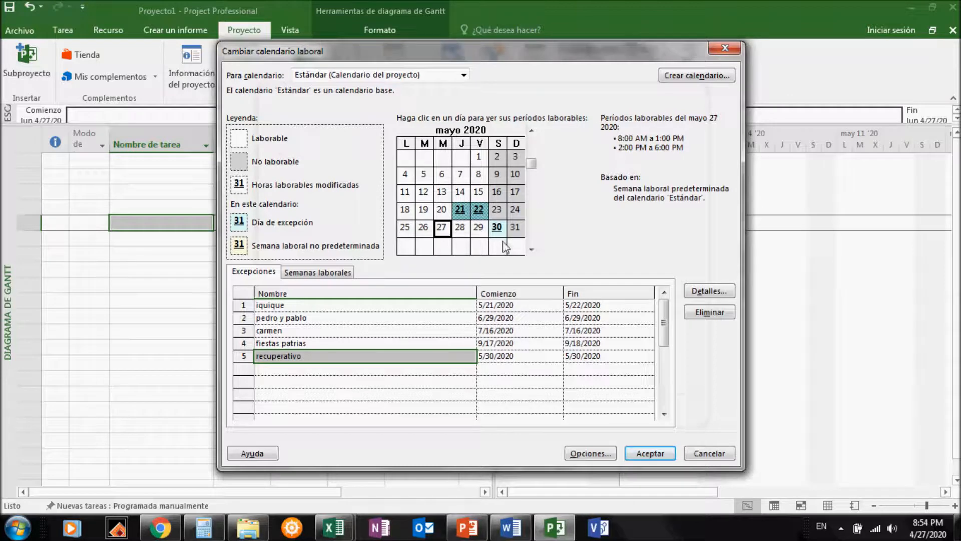
{"action": "mouse_move", "coordinate": [499, 241]}
{"action": "left_click", "coordinate": [650, 456]}
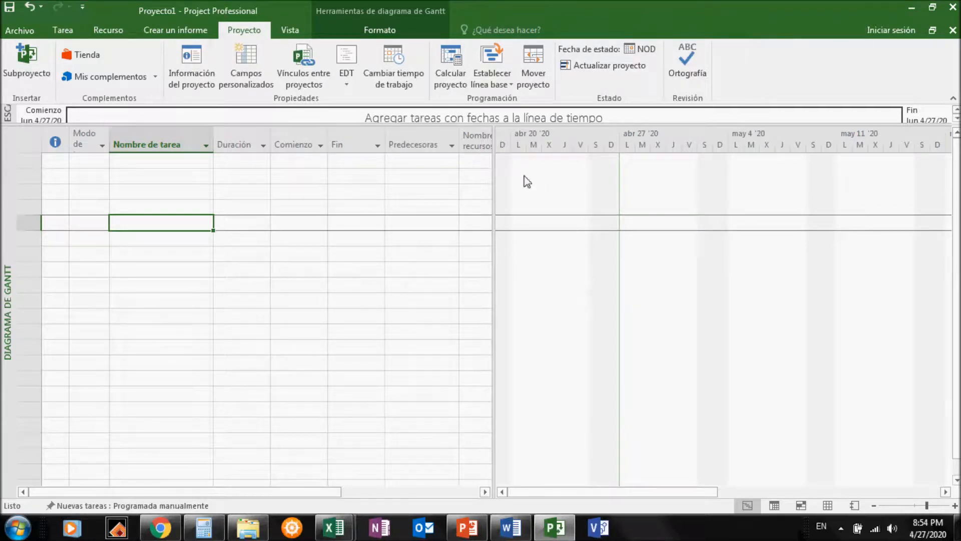
Widen the Gantt chart area and examine the non-working days shown for the weeks of May 2020.
{"action": "left_click_drag", "start_coordinate": [501, 210], "coordinate": [444, 210]}
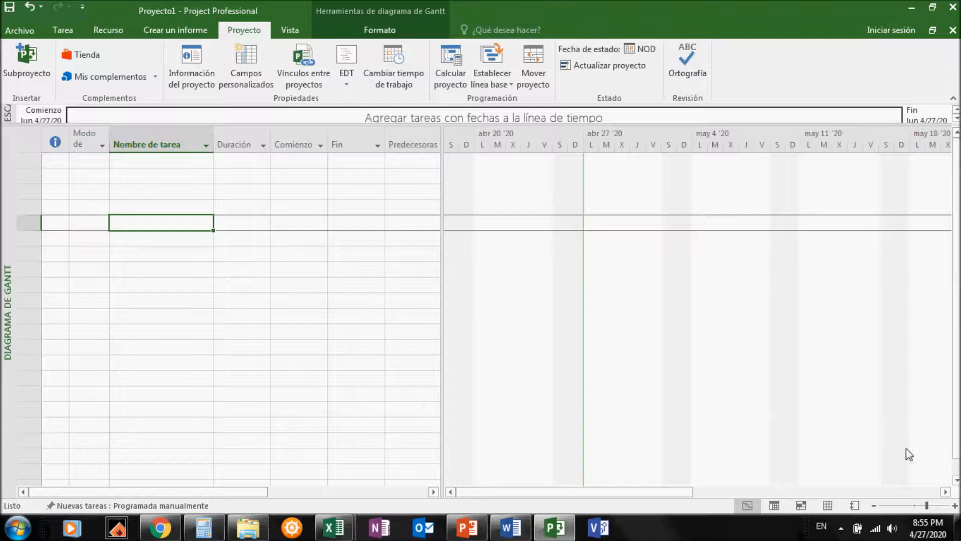
{"action": "left_click", "coordinate": [946, 492]}
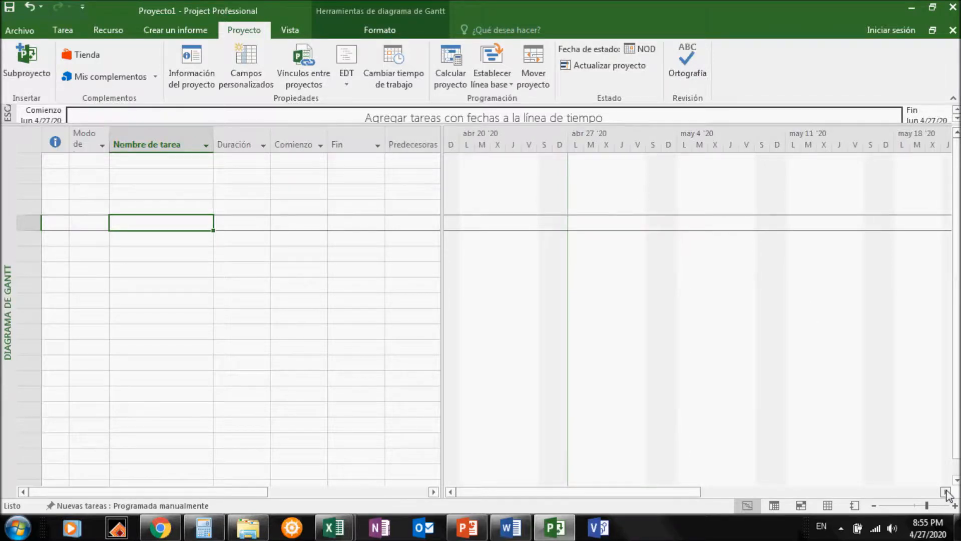
{"action": "left_click", "coordinate": [946, 492]}
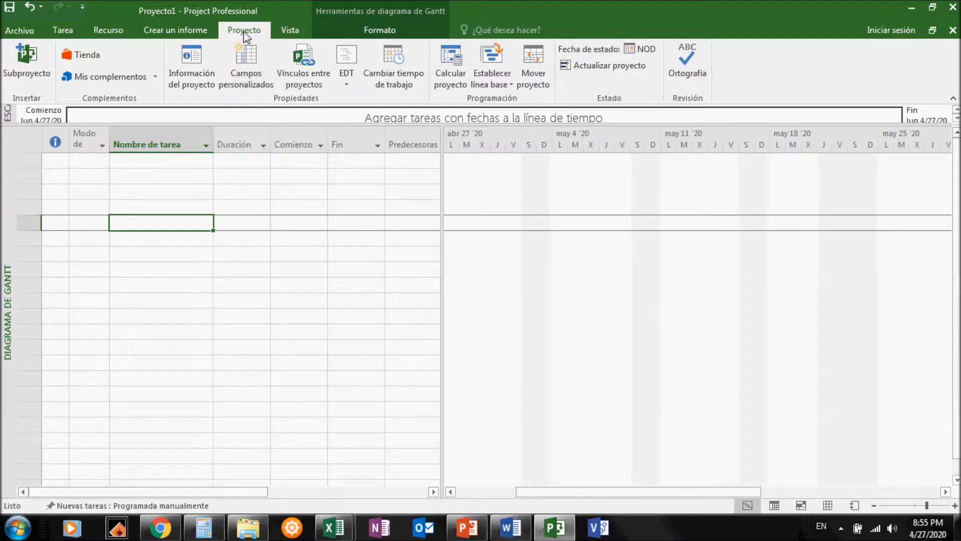
Open the project information and set the project's start date to 5/4/20.
{"action": "left_click", "coordinate": [192, 67]}
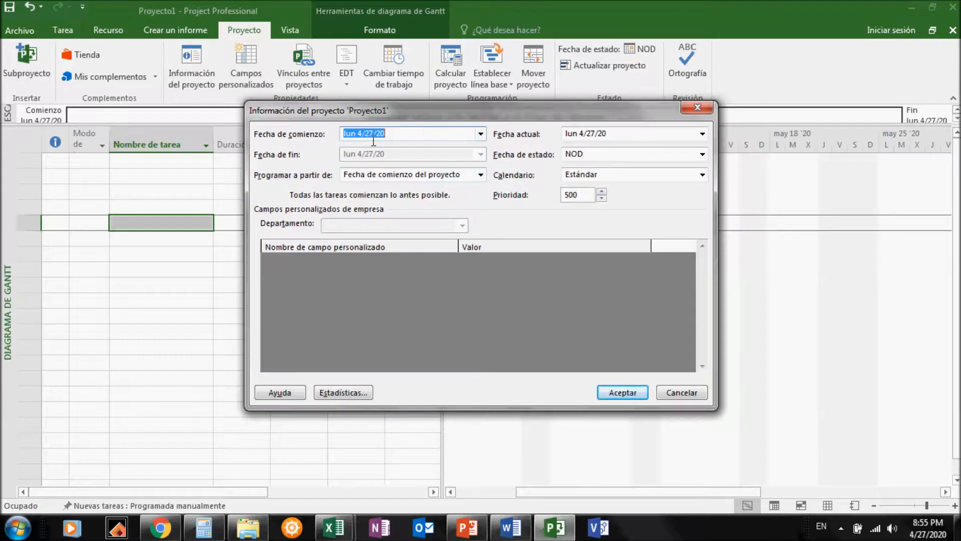
{"action": "left_click", "coordinate": [481, 133]}
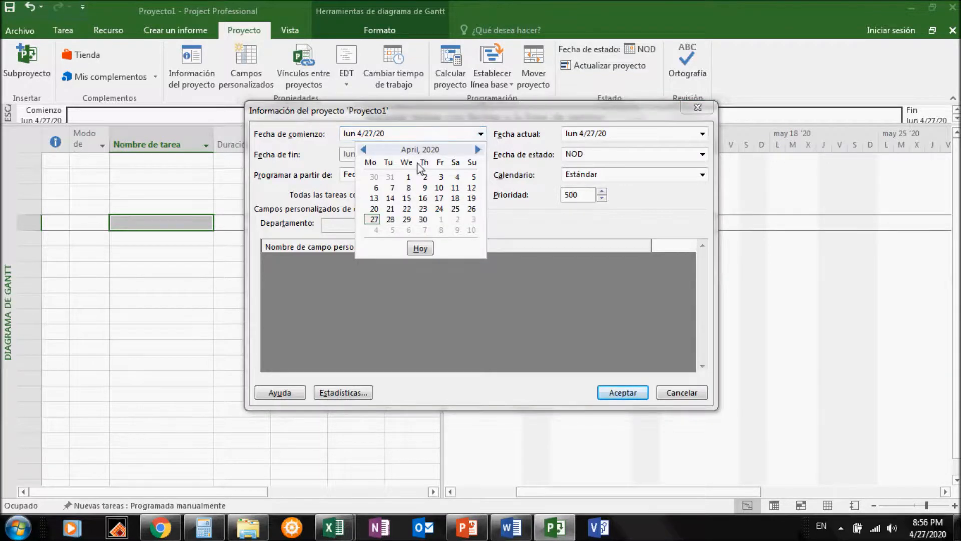
{"action": "left_click", "coordinate": [478, 150]}
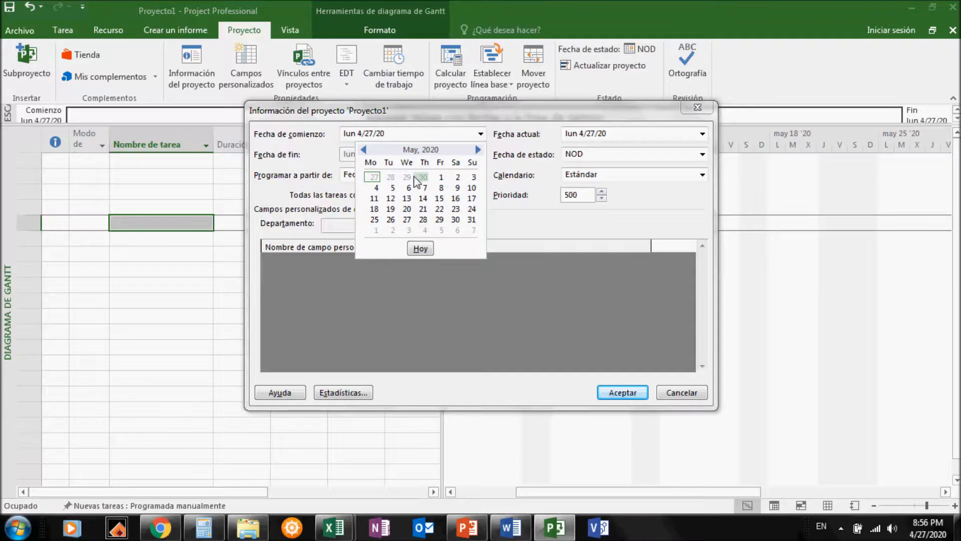
{"action": "left_click", "coordinate": [377, 187]}
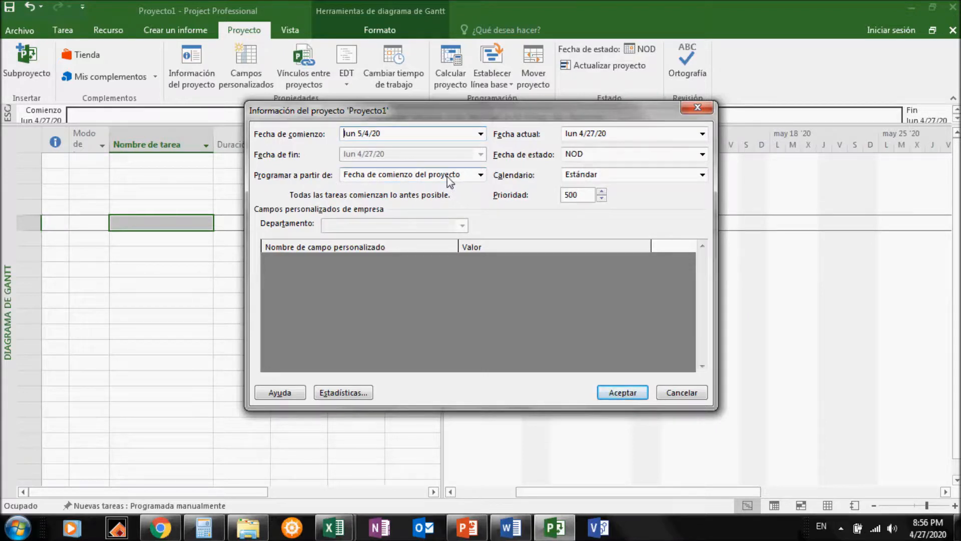
Try scheduling the project from its finish date (Fecha de finalización del proyecto).
{"action": "left_click", "coordinate": [480, 176]}
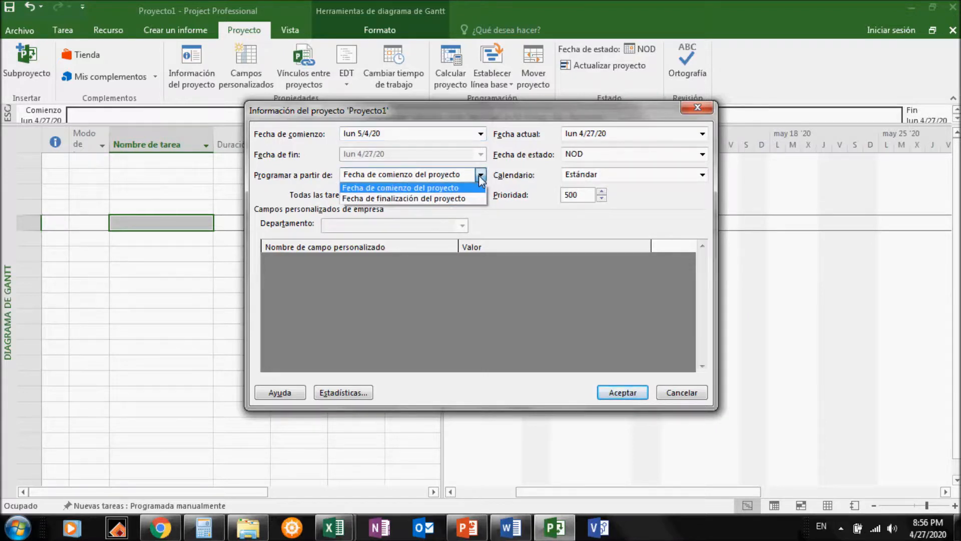
{"action": "left_click", "coordinate": [481, 176]}
{"action": "left_click", "coordinate": [481, 176]}
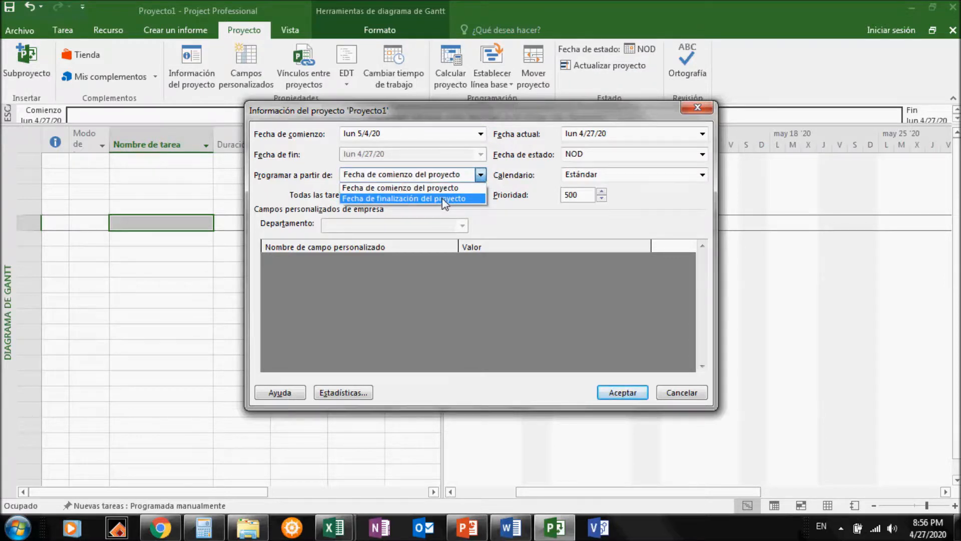
{"action": "left_click", "coordinate": [407, 196]}
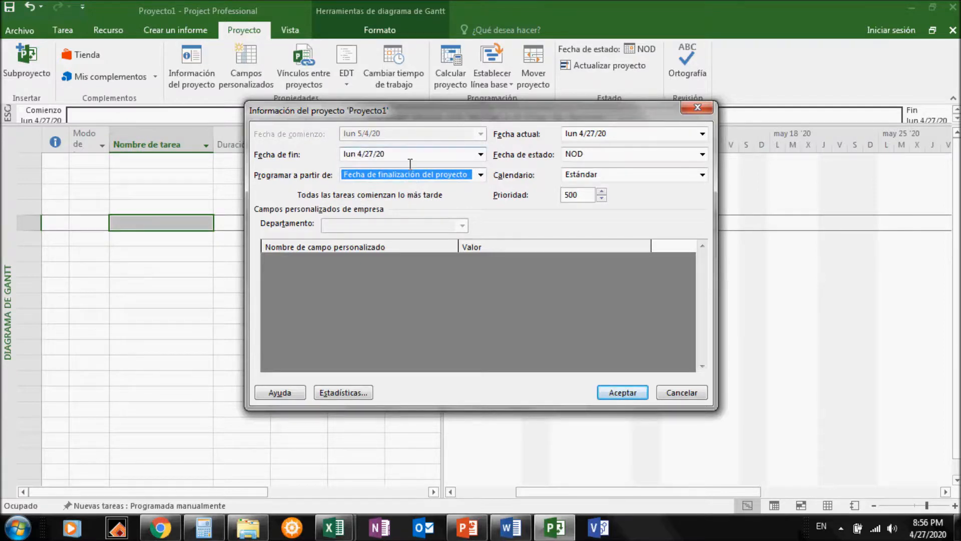
Set the project to be scheduled from Fecha de comienzo del proyecto and accept the project information.
{"action": "left_click", "coordinate": [481, 175]}
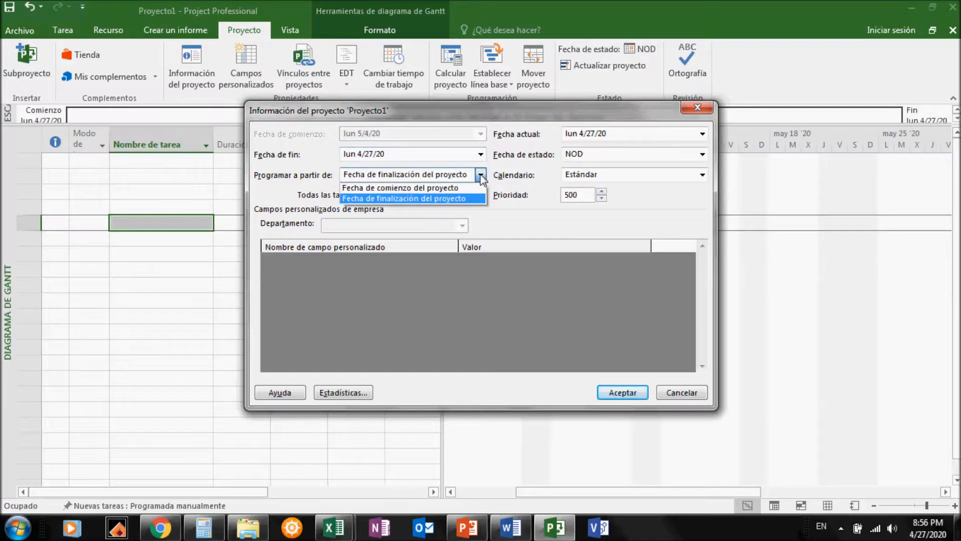
{"action": "left_click", "coordinate": [468, 188]}
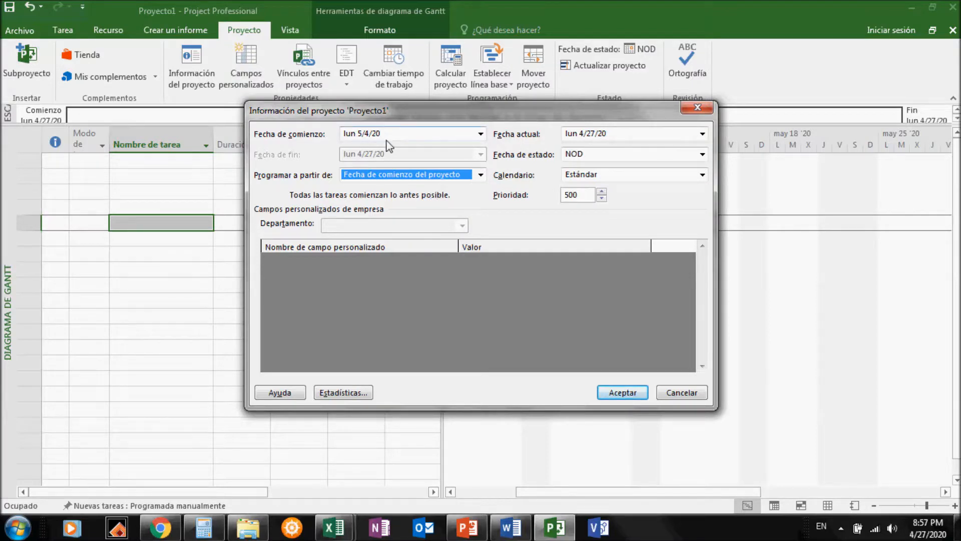
{"action": "left_click", "coordinate": [619, 393]}
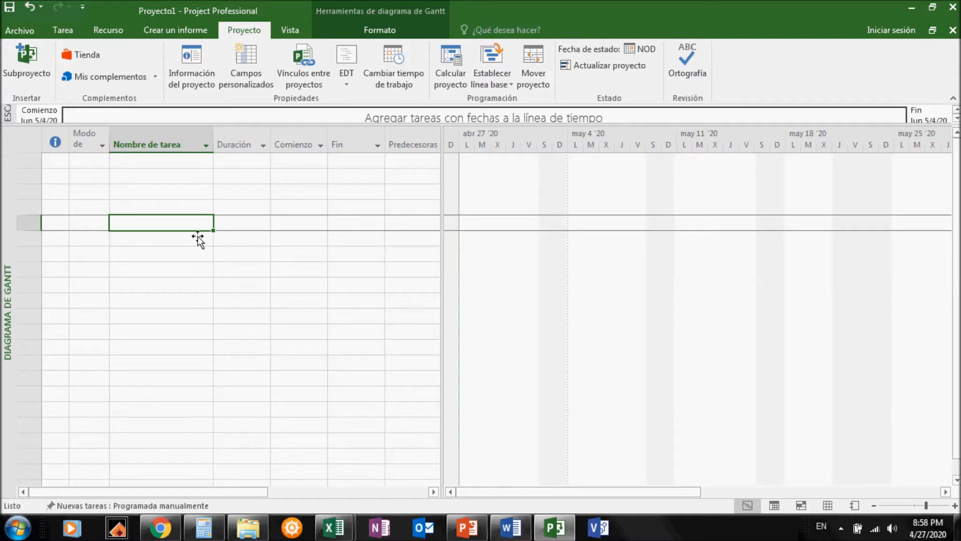
Add a trial task named "xxxx" in the first row of the task table.
{"action": "left_click", "coordinate": [186, 164]}
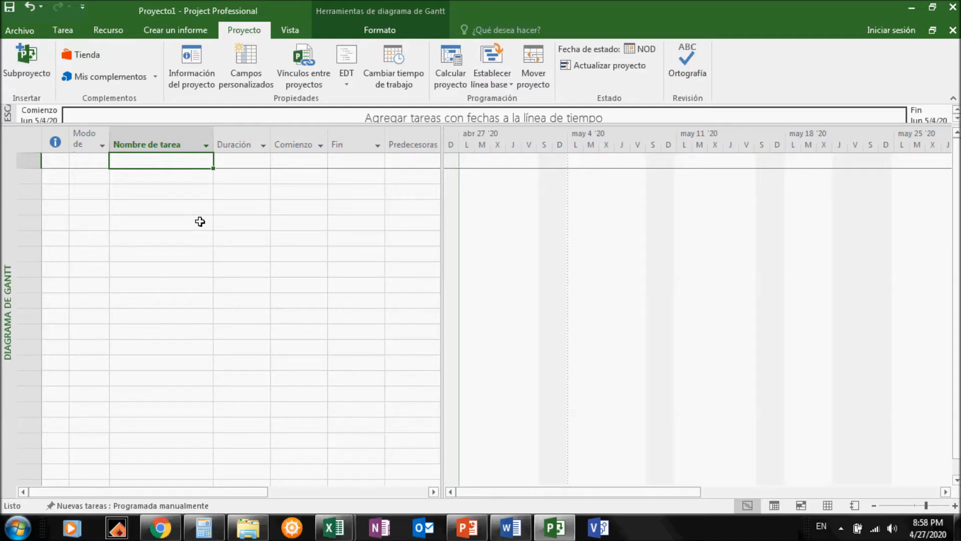
{"action": "type", "text": "xxxx"}
{"action": "key", "text": "Return"}
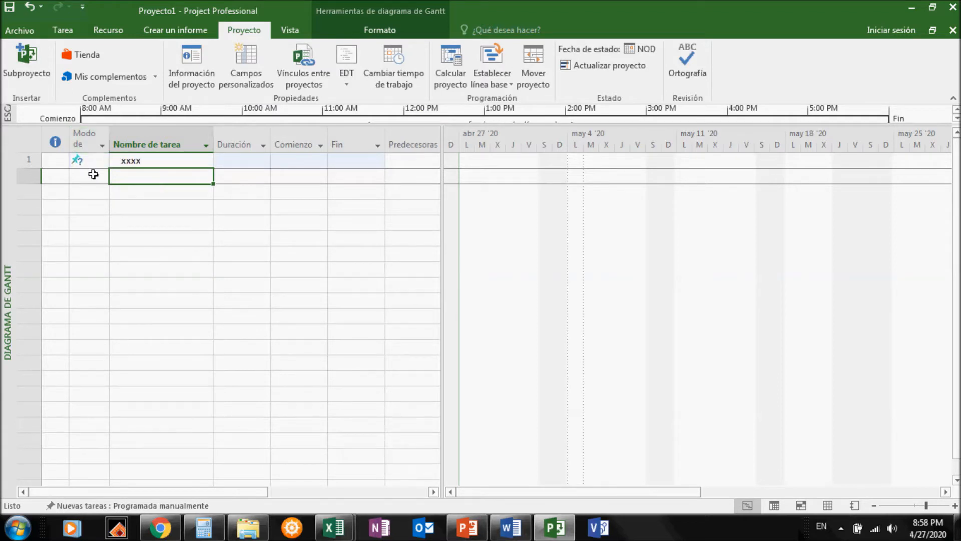
Try switching the task "xxxx" to Programada automáticamente, and undo the entry of that task.
{"action": "mouse_move", "coordinate": [80, 160]}
{"action": "left_click", "coordinate": [92, 161]}
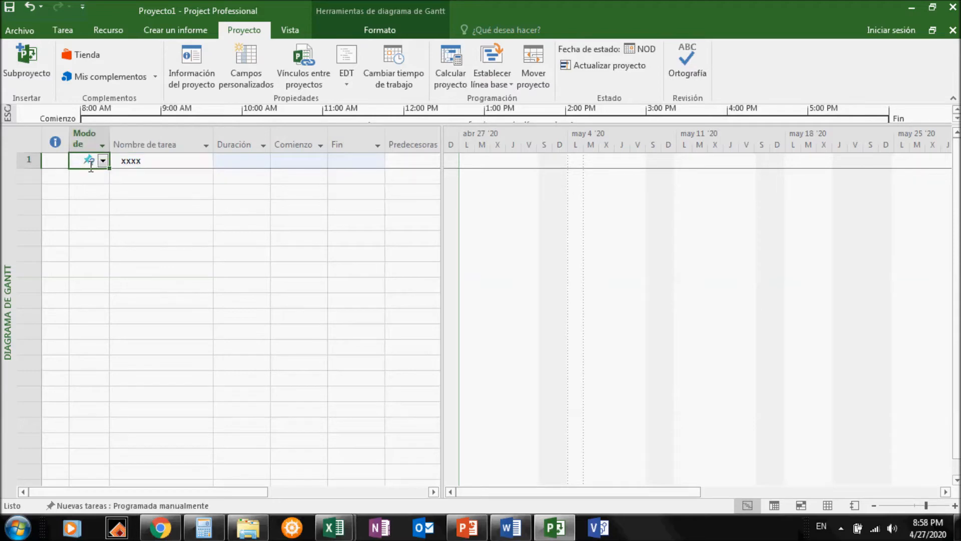
{"action": "left_click", "coordinate": [103, 161]}
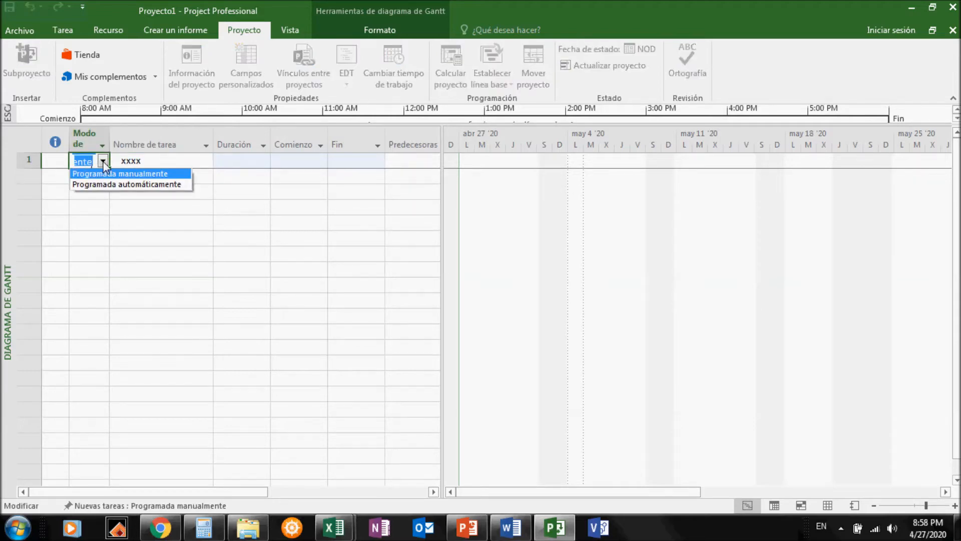
{"action": "left_click", "coordinate": [171, 185]}
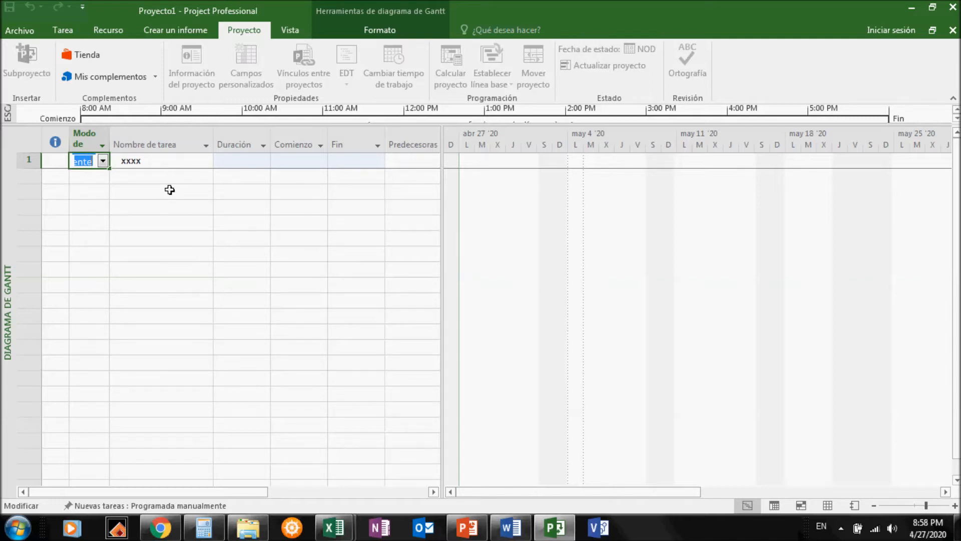
{"action": "key", "text": "Escape"}
{"action": "key", "text": "Right"}
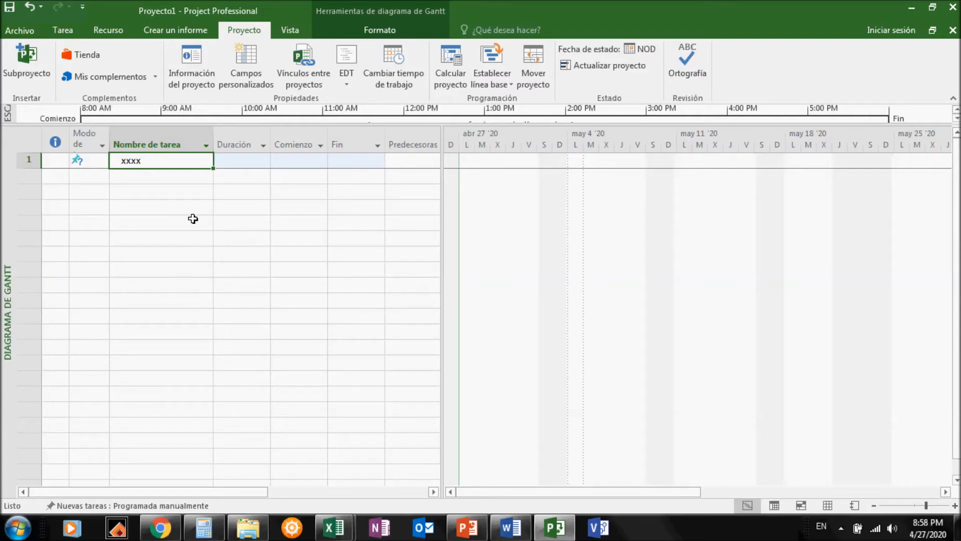
{"action": "left_click", "coordinate": [30, 7]}
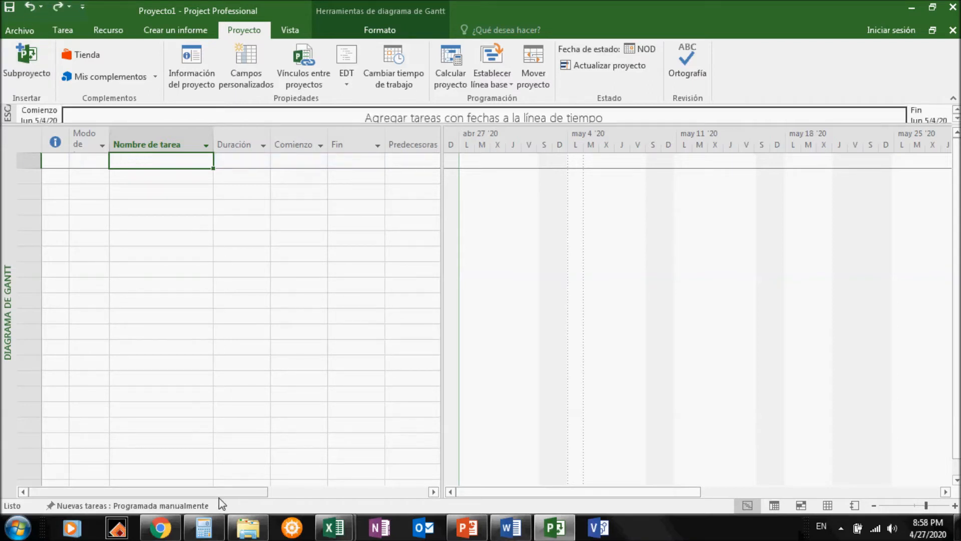
Set the scheduling mode for new tasks to Programada automáticamente.
{"action": "left_click", "coordinate": [151, 505]}
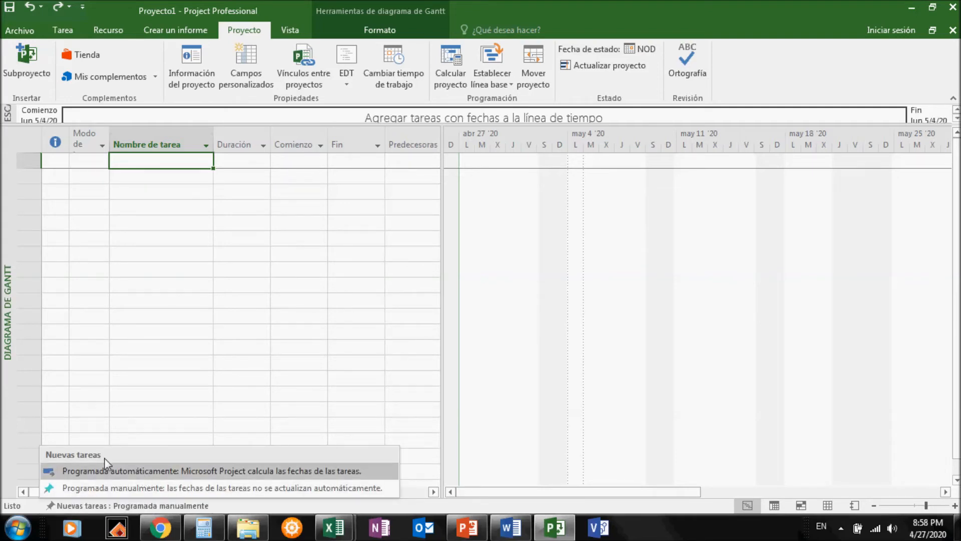
{"action": "left_click", "coordinate": [160, 473]}
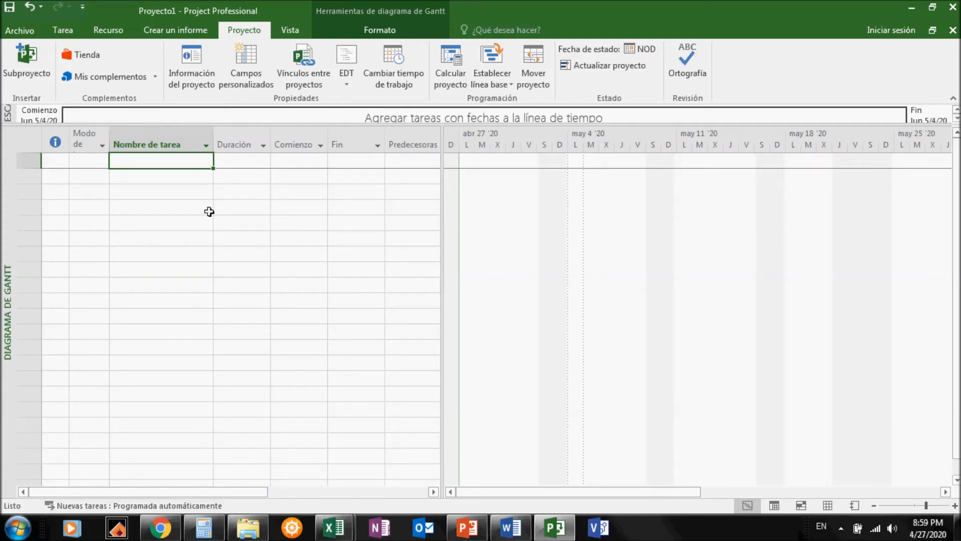
Add a trial task named "x1" in the first row and check its task mode options.
{"action": "type", "text": "x1"}
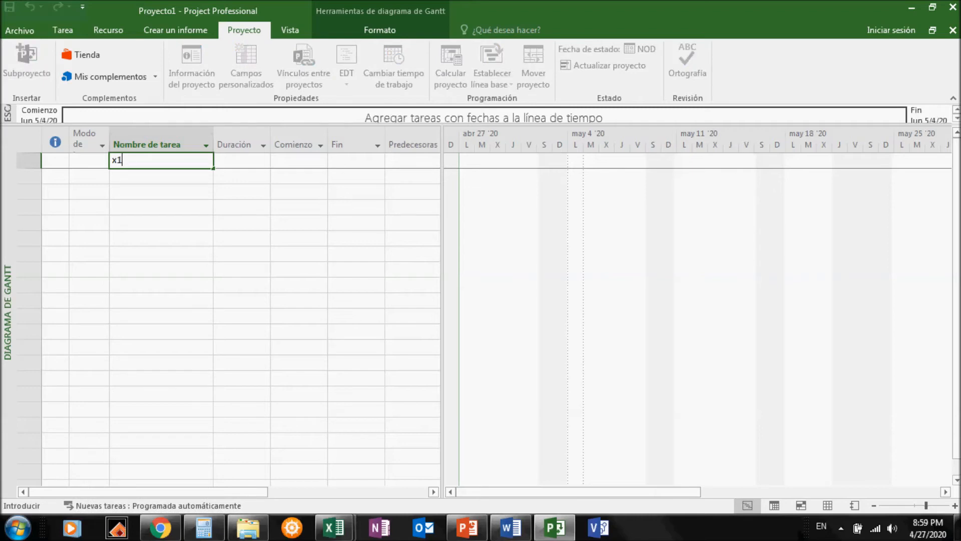
{"action": "key", "text": "Return"}
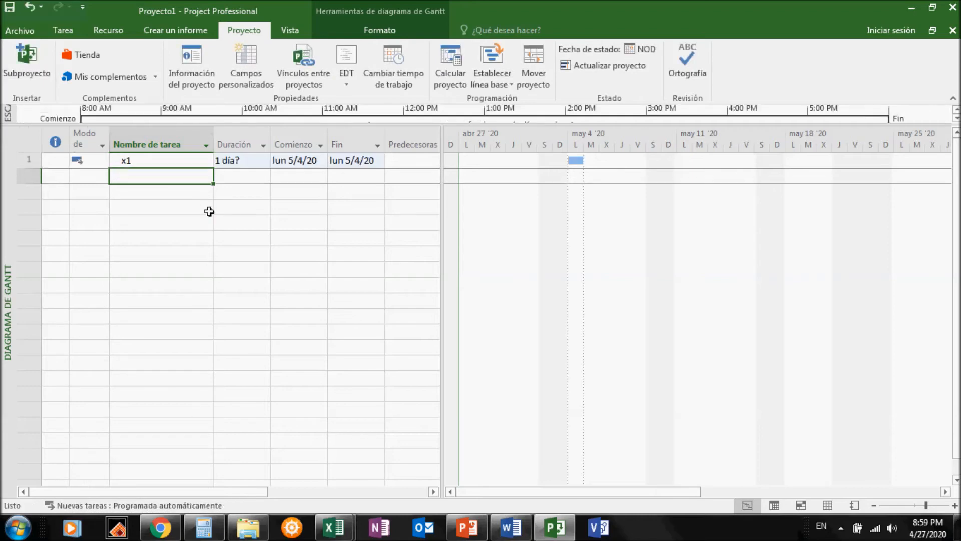
{"action": "left_click", "coordinate": [86, 161]}
{"action": "left_click", "coordinate": [102, 161]}
{"action": "left_click", "coordinate": [156, 273]}
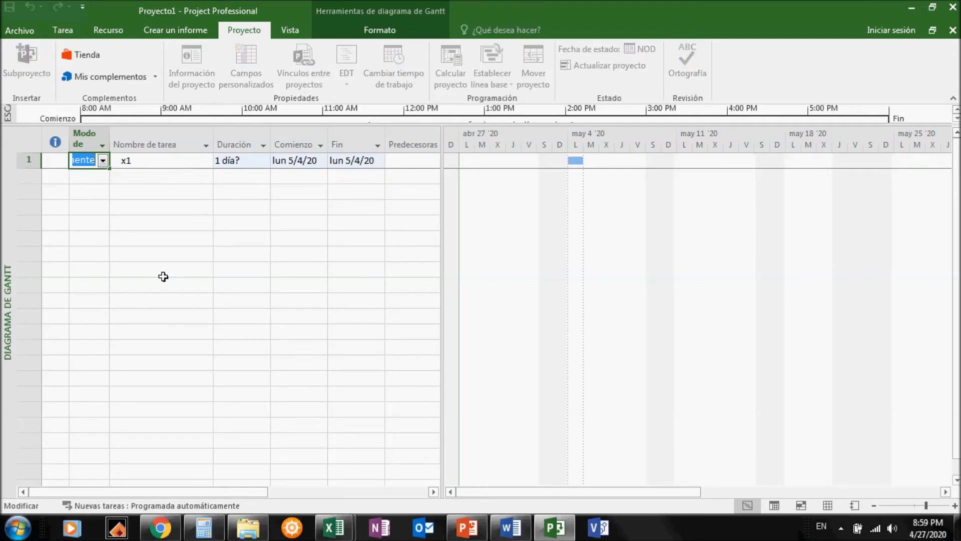
Add a second trial task named "x2" below "x1" and undo the entry of both tasks.
{"action": "left_click", "coordinate": [165, 181]}
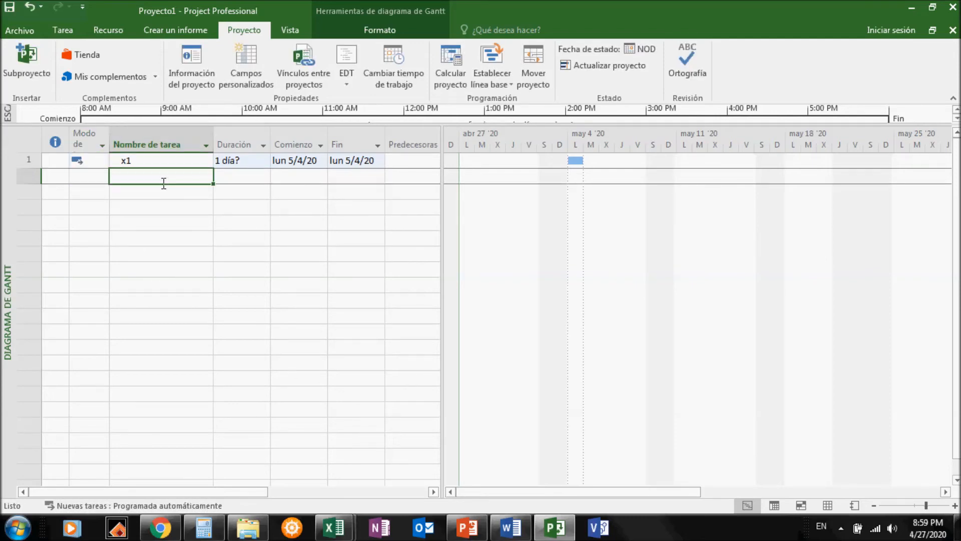
{"action": "type", "text": "x2"}
{"action": "key", "text": "Return"}
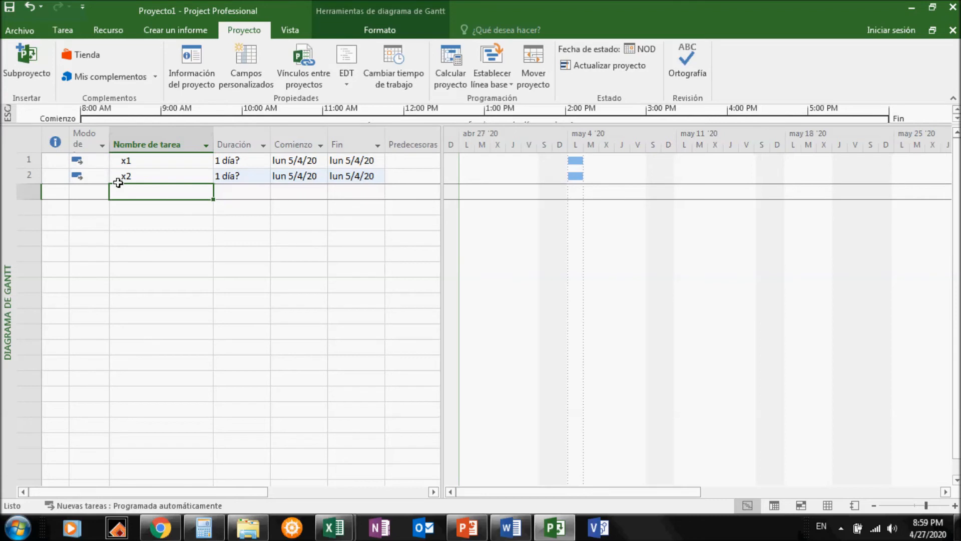
{"action": "left_click", "coordinate": [26, 9]}
{"action": "left_click", "coordinate": [26, 10]}
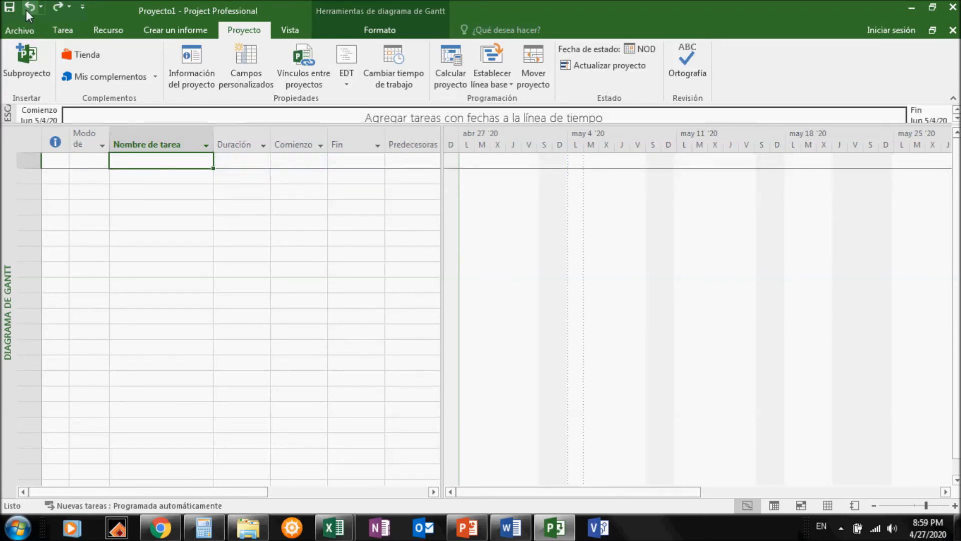